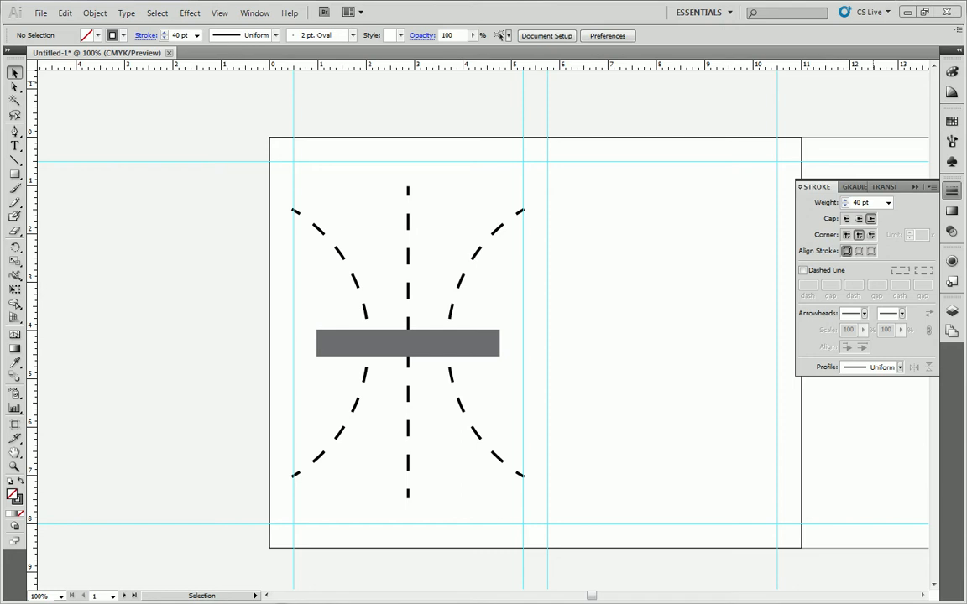
# Bring the scanned sketch sheet new doc 2017-05-25 18.16.07_1.jpg from the photo viewer into the document.
pyautogui.moveTo(966, 285); pyautogui.dragTo(735, 58)
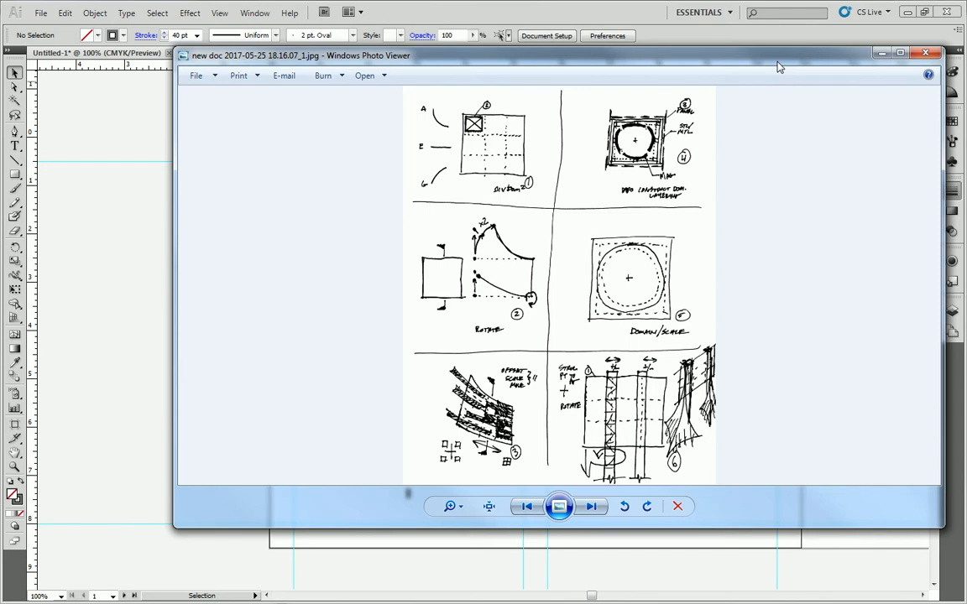
pyautogui.moveTo(749, 62); pyautogui.dragTo(966, 26)
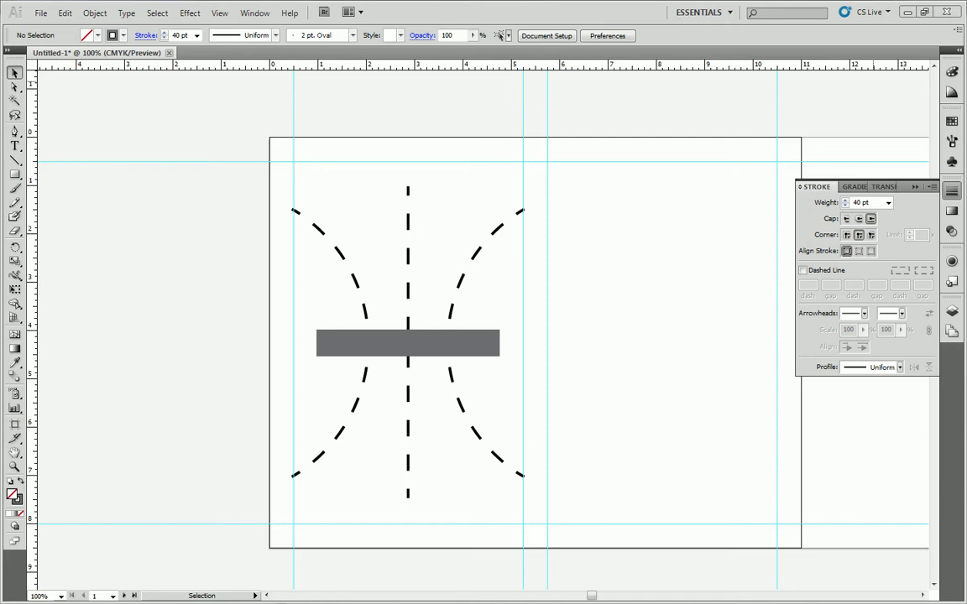
pyautogui.moveTo(965, 188); pyautogui.dragTo(759, 51)
pyautogui.click(139, 191)
pyautogui.moveTo(296, 248)
pyautogui.mouseDown()
pyautogui.moveTo(200, 175)
pyautogui.moveTo(269, 177)
pyautogui.mouseUp()
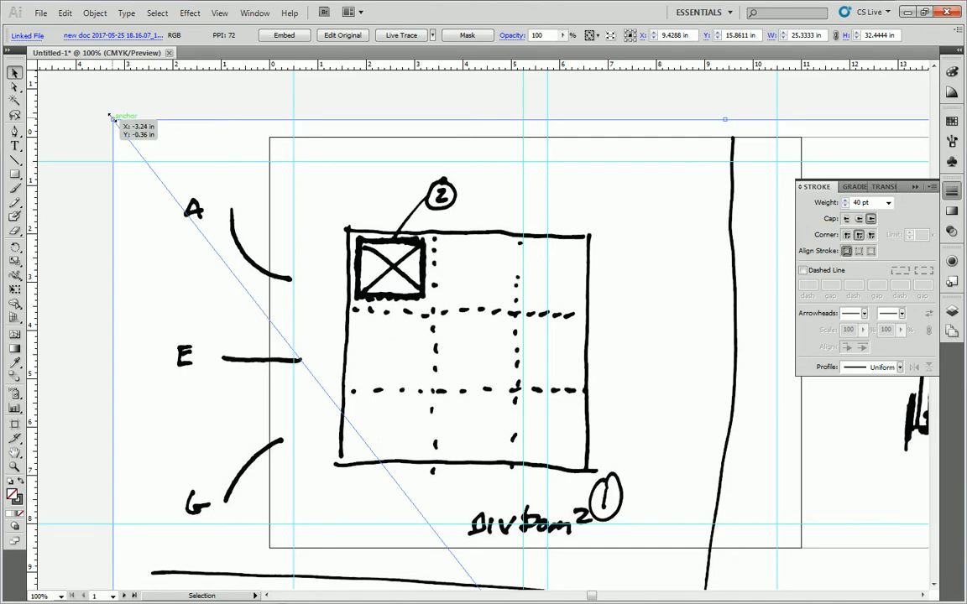
# Scale the placed sketch sheet image uniformly to 25%.
pyautogui.rightClick(147, 141)
pyautogui.moveTo(256, 204)
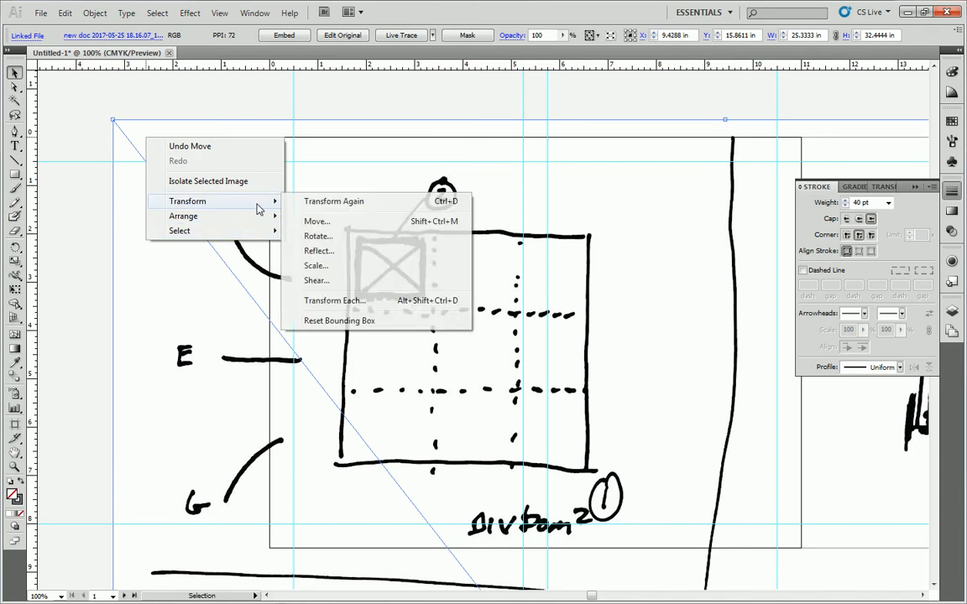
pyautogui.click(329, 268)
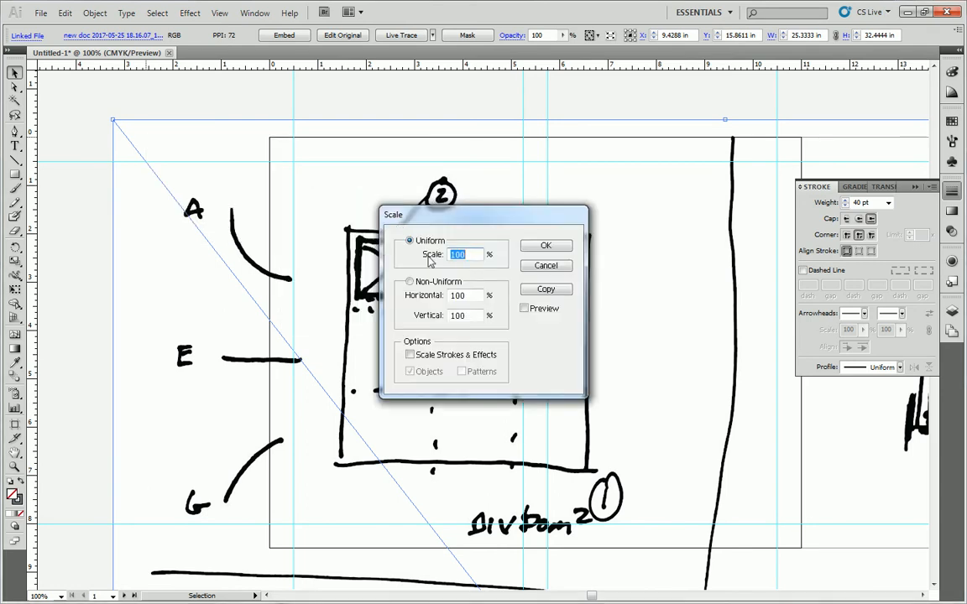
pyautogui.write('25')
pyautogui.click(547, 245)
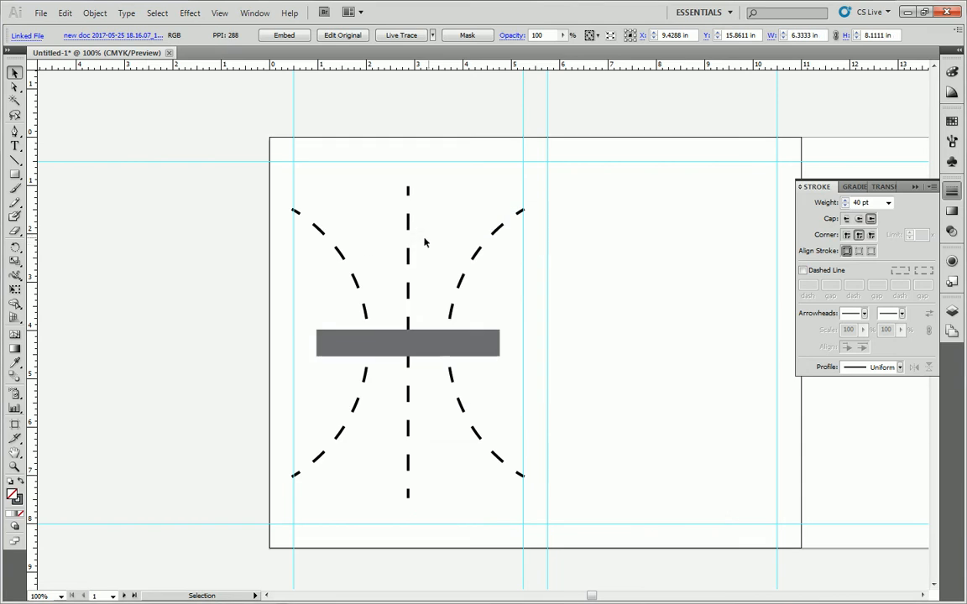
# Move the scaled sketch sheet to the left edge of the artboard, its top aligned with the upper margin guide, and deselect it.
pyautogui.scroll(-5, 430, 242)
pyautogui.moveTo(661, 530)
pyautogui.mouseDown()
pyautogui.moveTo(577, 146)
pyautogui.moveTo(551, 86)
pyautogui.mouseUp()
pyautogui.scroll(4, 554, 93)
pyautogui.moveTo(590, 287)
pyautogui.mouseDown()
pyautogui.moveTo(290, 189)
pyautogui.moveTo(178, 170)
pyautogui.mouseUp()
pyautogui.click(624, 100)
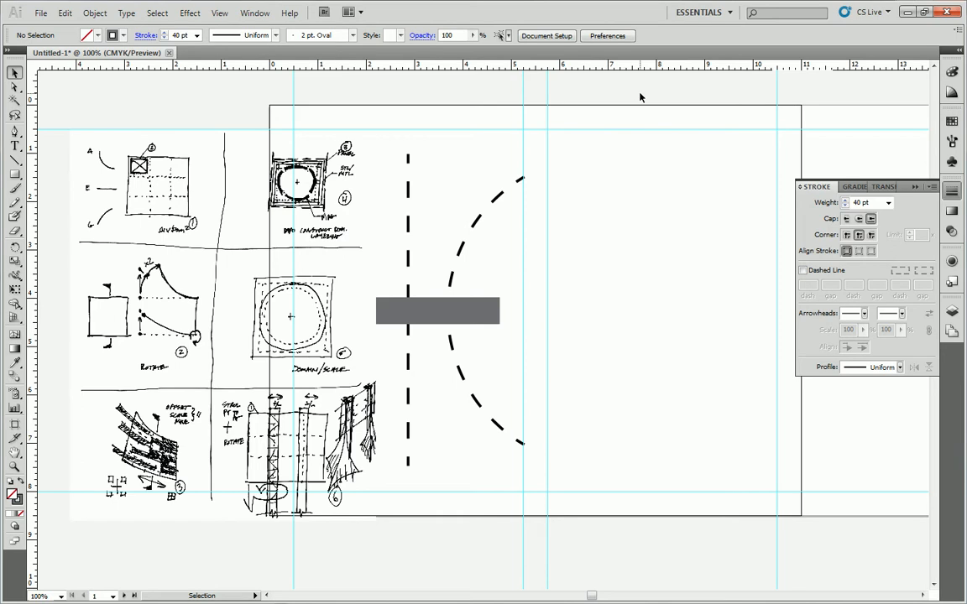
pyautogui.click(219, 13)
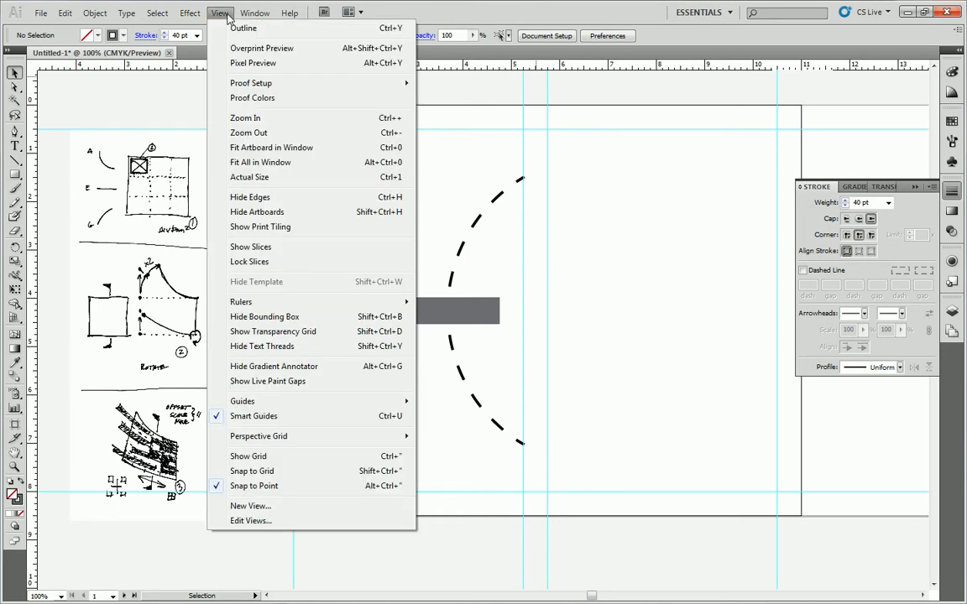
pyautogui.moveTo(356, 309)
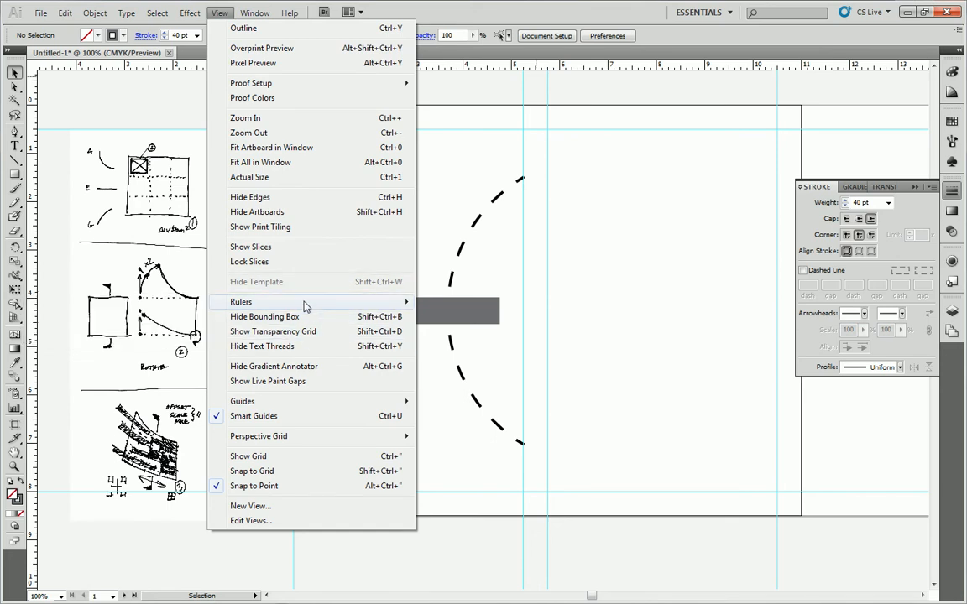
pyautogui.moveTo(299, 408)
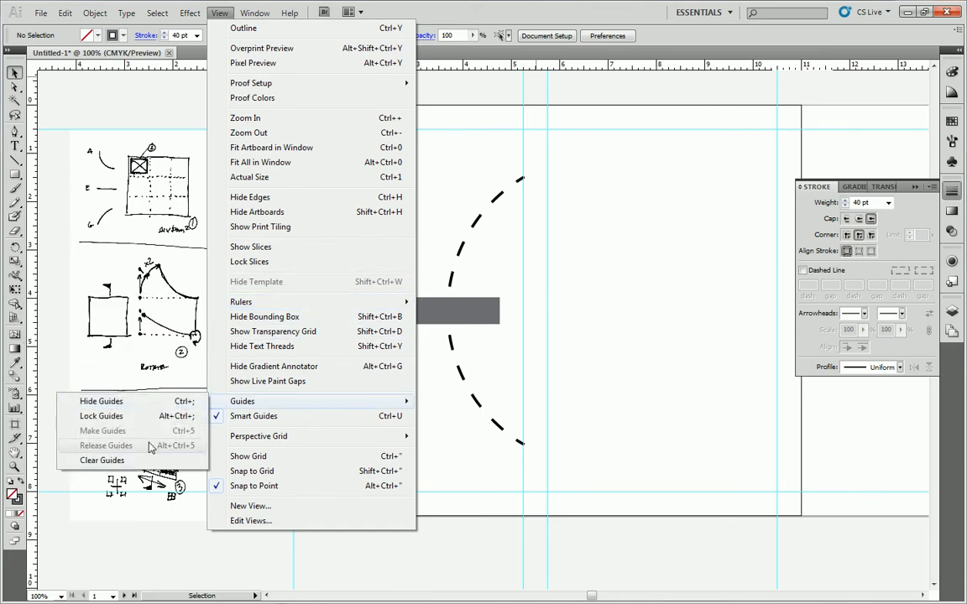
pyautogui.click(583, 338)
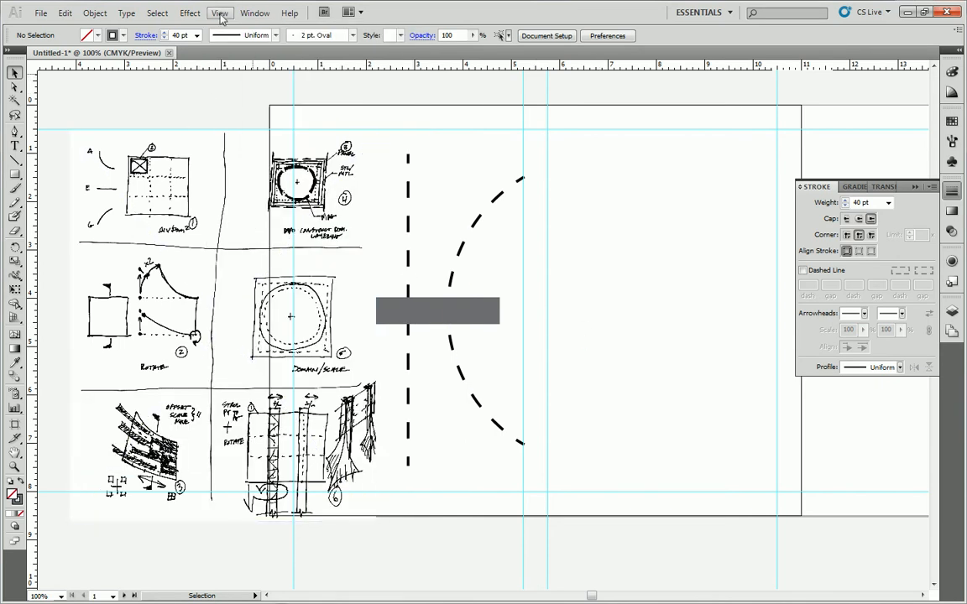
pyautogui.click(218, 13)
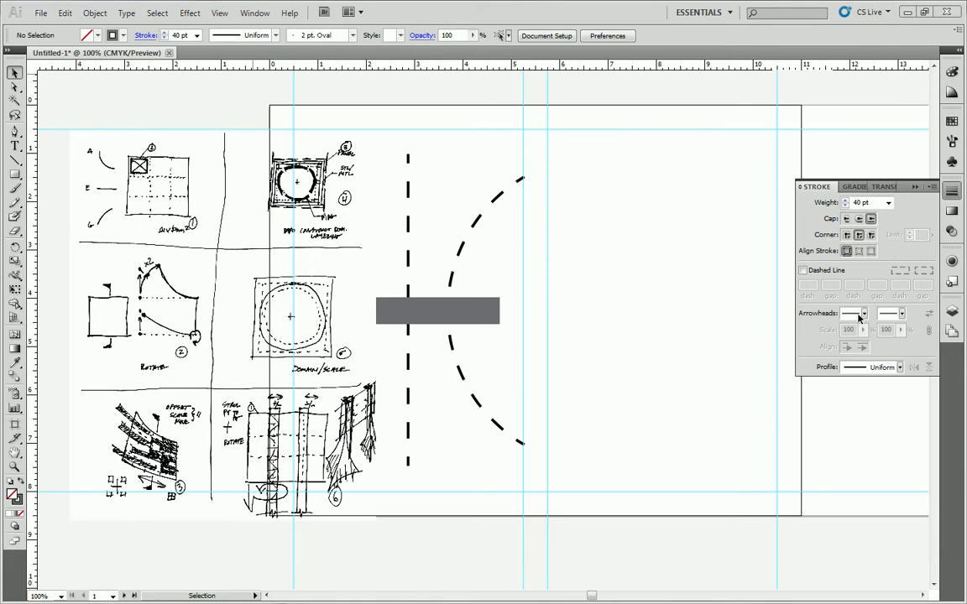
# Add horizontal ruler guides at 3 in, 2.75 in, about 5.75 in and about 5.5 in below the artboard's top edge.
pyautogui.moveTo(321, 65); pyautogui.dragTo(688, 254)
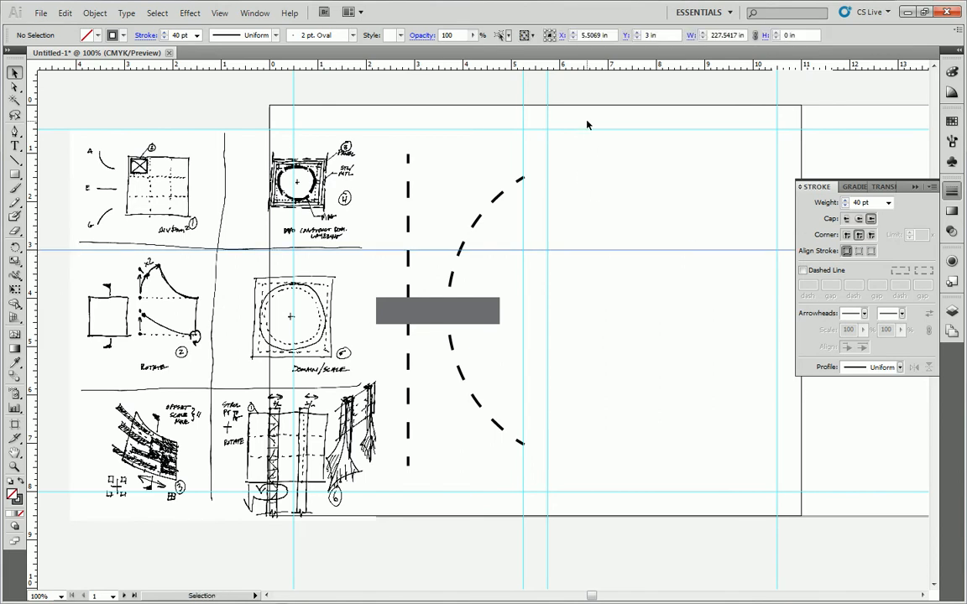
pyautogui.moveTo(589, 67); pyautogui.dragTo(593, 238)
pyautogui.moveTo(582, 67); pyautogui.dragTo(626, 385)
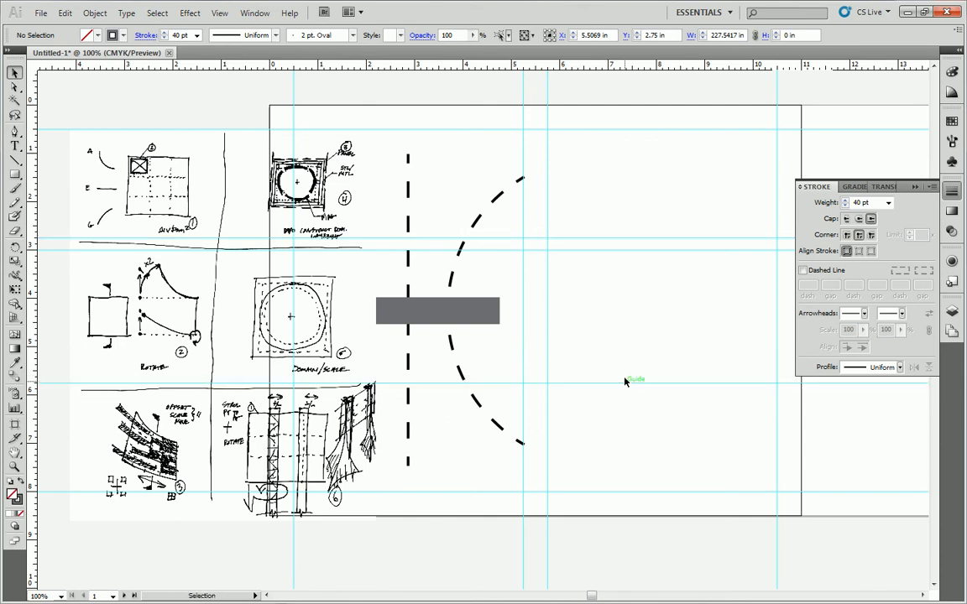
pyautogui.moveTo(593, 67); pyautogui.dragTo(614, 370)
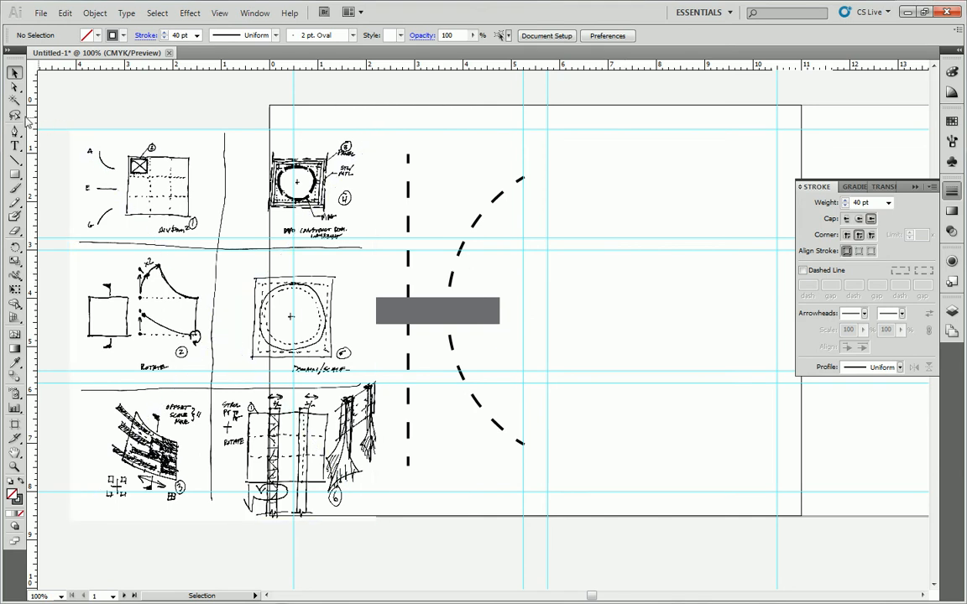
# Add two vertical ruler guides at 8.25 in and about 8 in to split the artboard's right half into columns.
pyautogui.moveTo(31, 122); pyautogui.dragTo(657, 180)
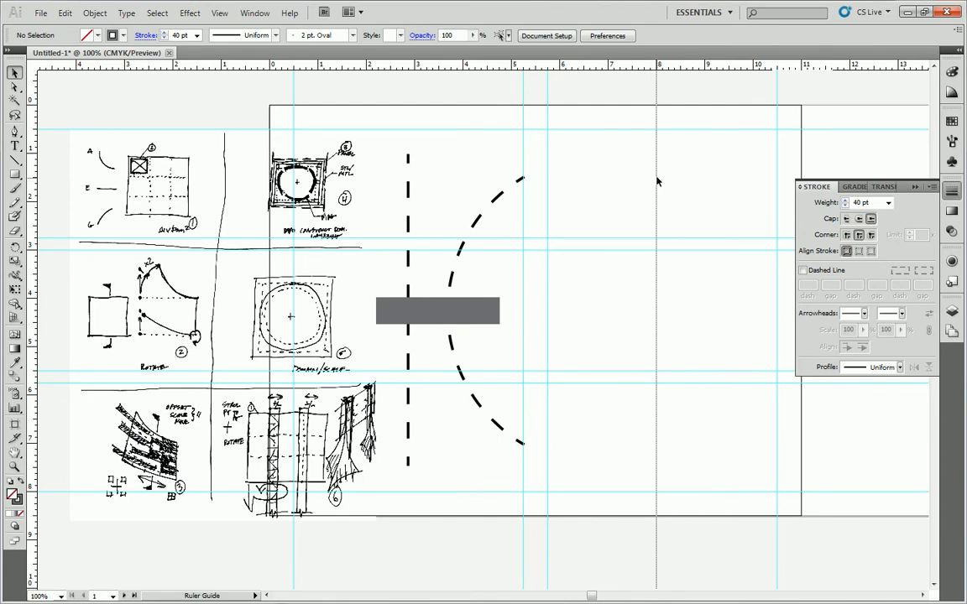
pyautogui.moveTo(657, 180); pyautogui.dragTo(549, 172)
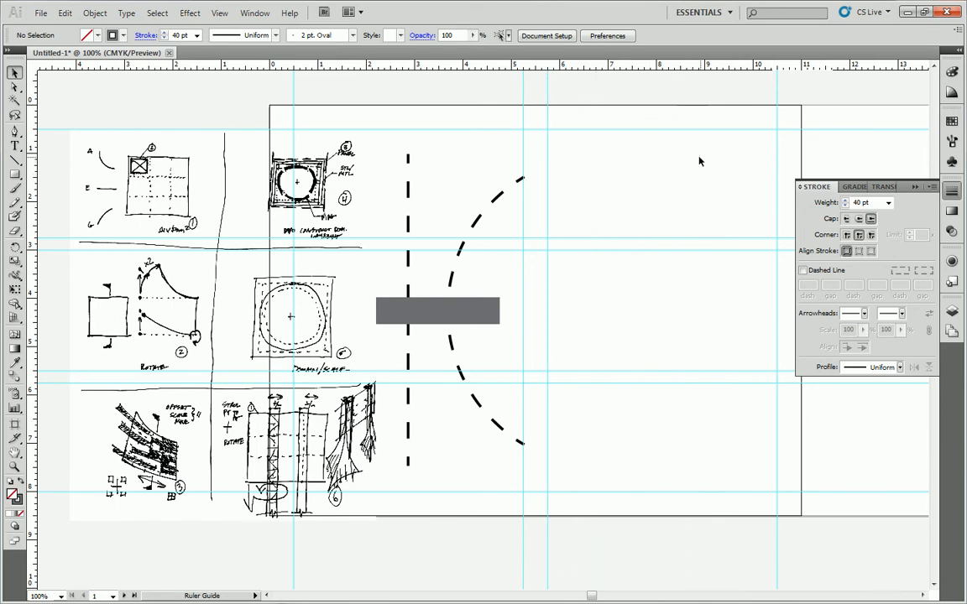
pyautogui.moveTo(776, 155); pyautogui.dragTo(663, 162)
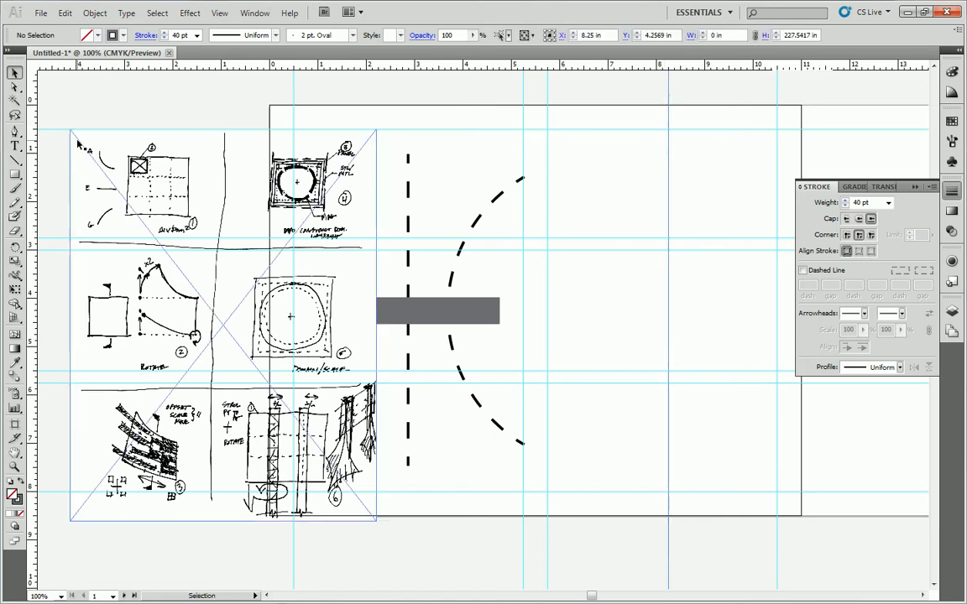
pyautogui.moveTo(33, 139); pyautogui.dragTo(657, 118)
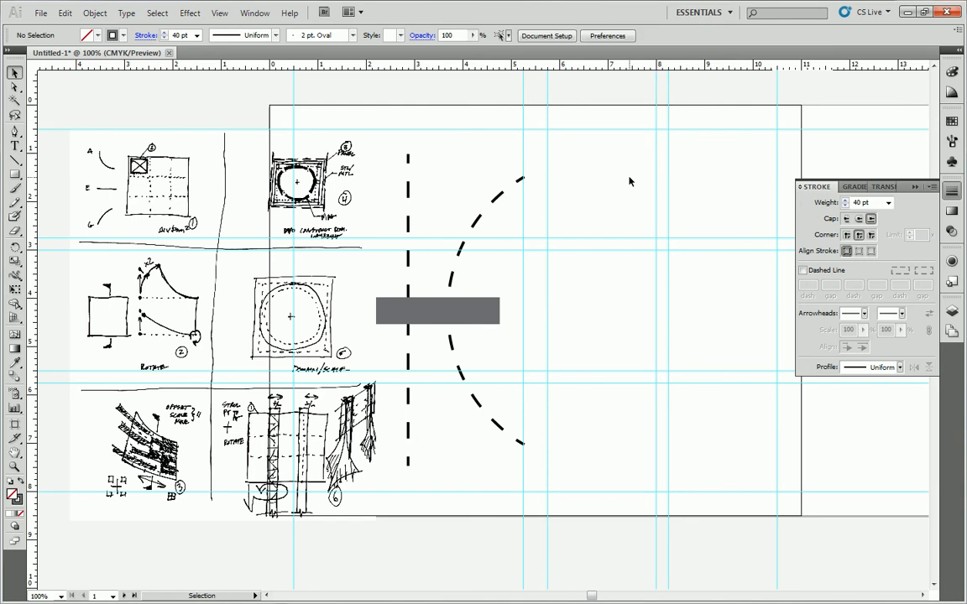
# Draw a rectangle about 2.5 by 2.07 in around the first sketch, labelled 1, on the sketch sheet.
pyautogui.click(171, 145)
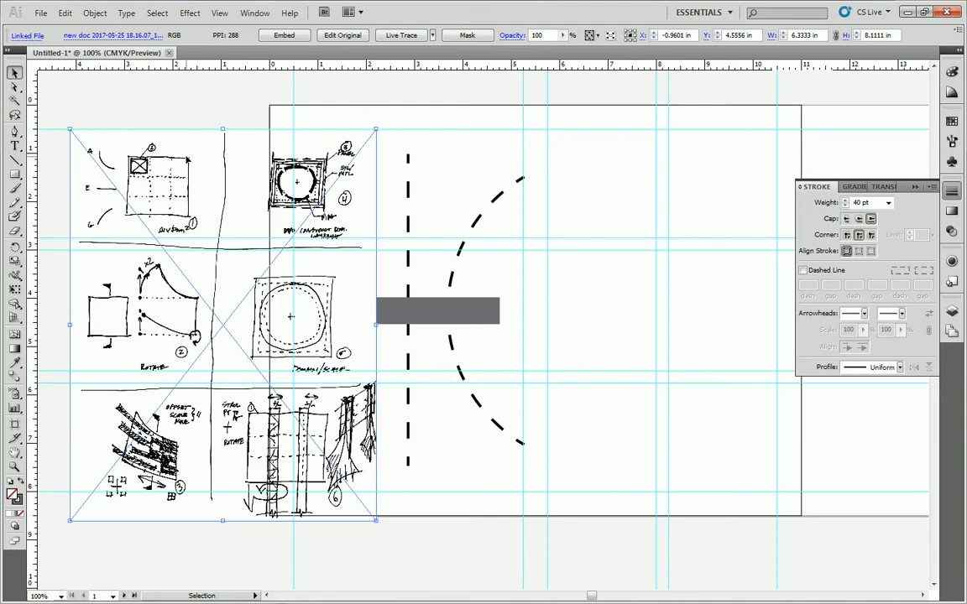
pyautogui.click(134, 104)
pyautogui.click(14, 174)
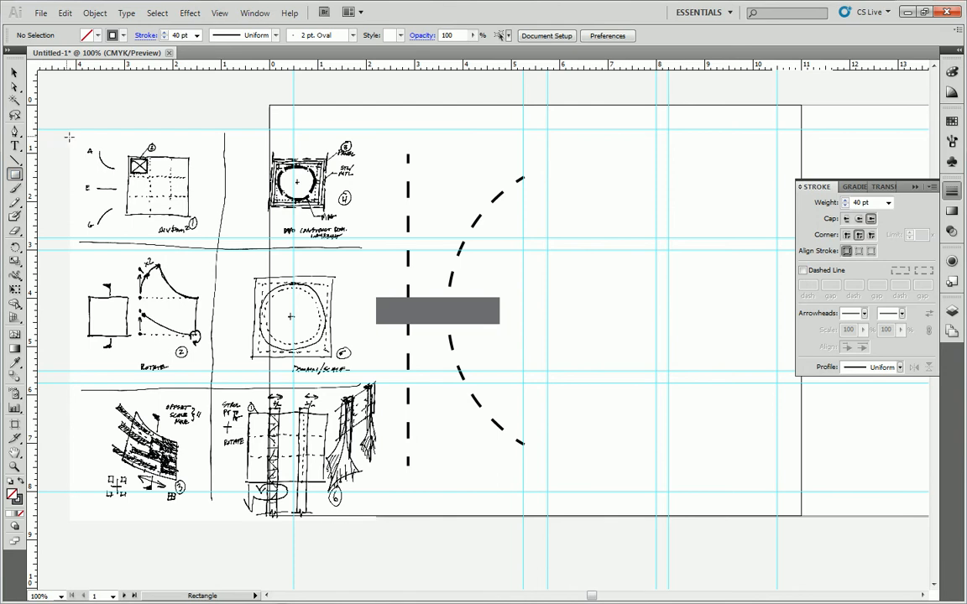
pyautogui.moveTo(81, 136)
pyautogui.mouseDown()
pyautogui.moveTo(151, 206)
pyautogui.moveTo(201, 236)
pyautogui.mouseUp()
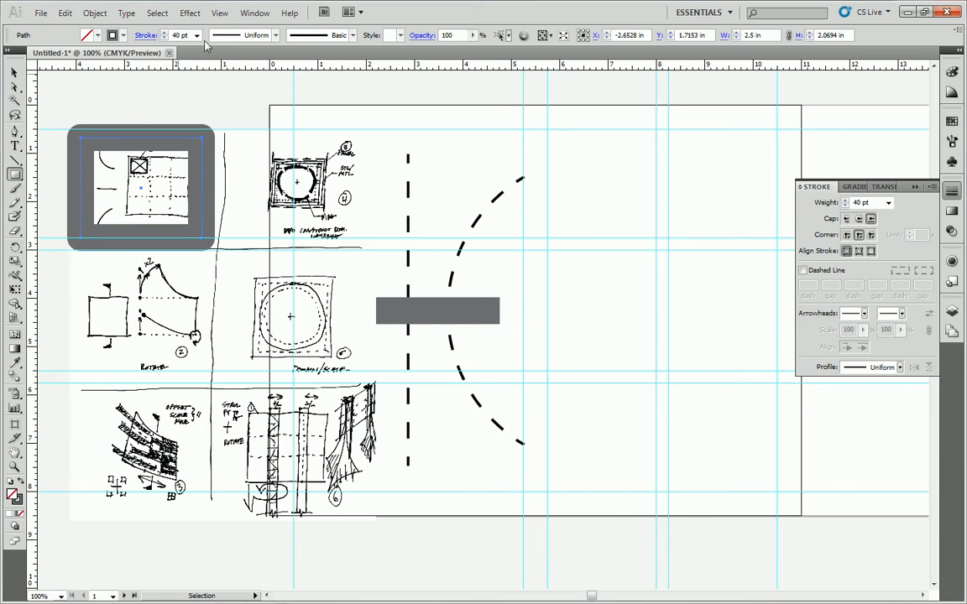
# Give the rectangle a 1 pt stroke and a yellow fill.
pyautogui.click(196, 35)
pyautogui.click(187, 77)
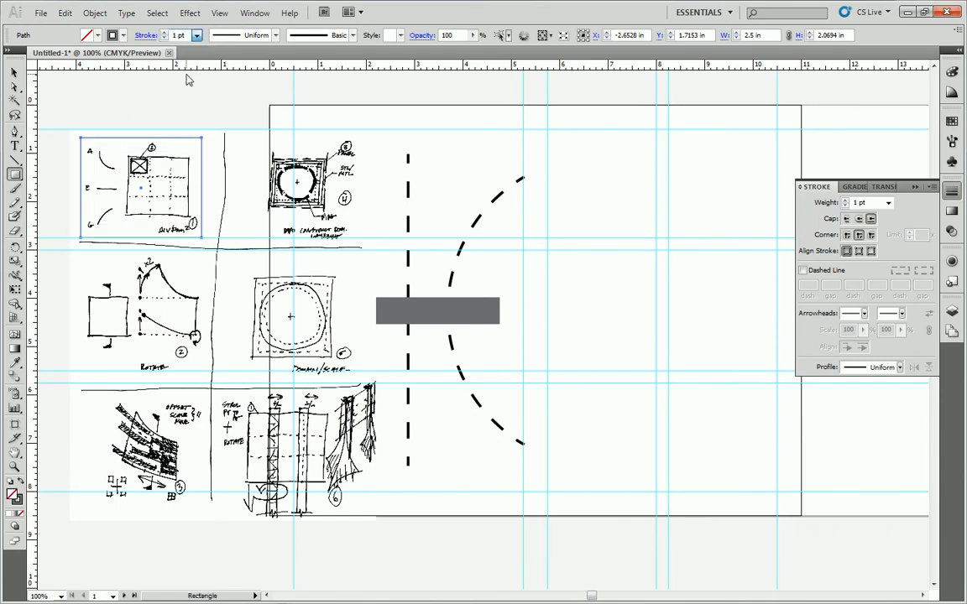
pyautogui.click(96, 35)
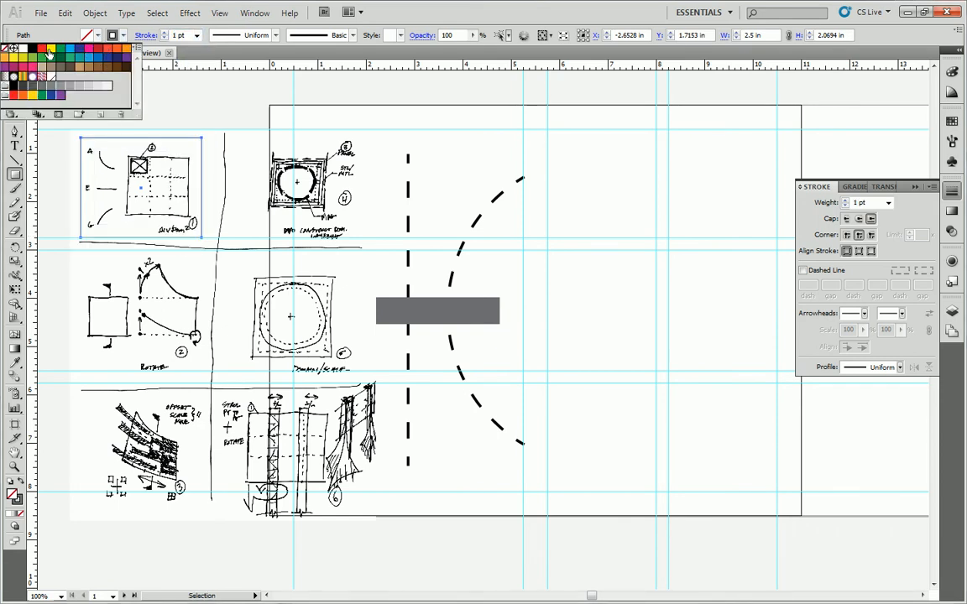
pyautogui.click(49, 51)
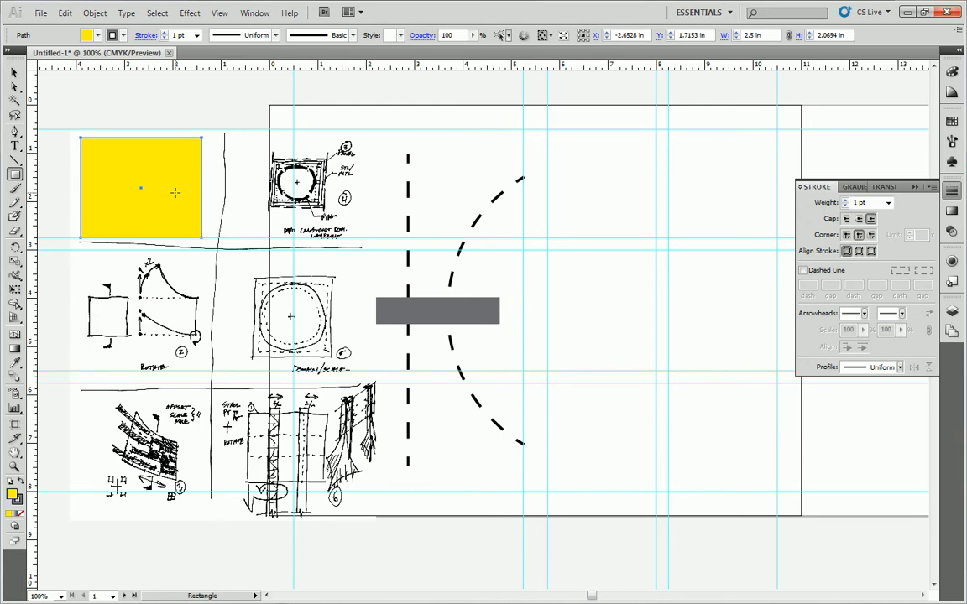
# Make a clipping mask from the yellow rectangle and the sketch sheet, and move the clipped sketch near the artboard's upper-middle guide cell.
pyautogui.click(15, 72)
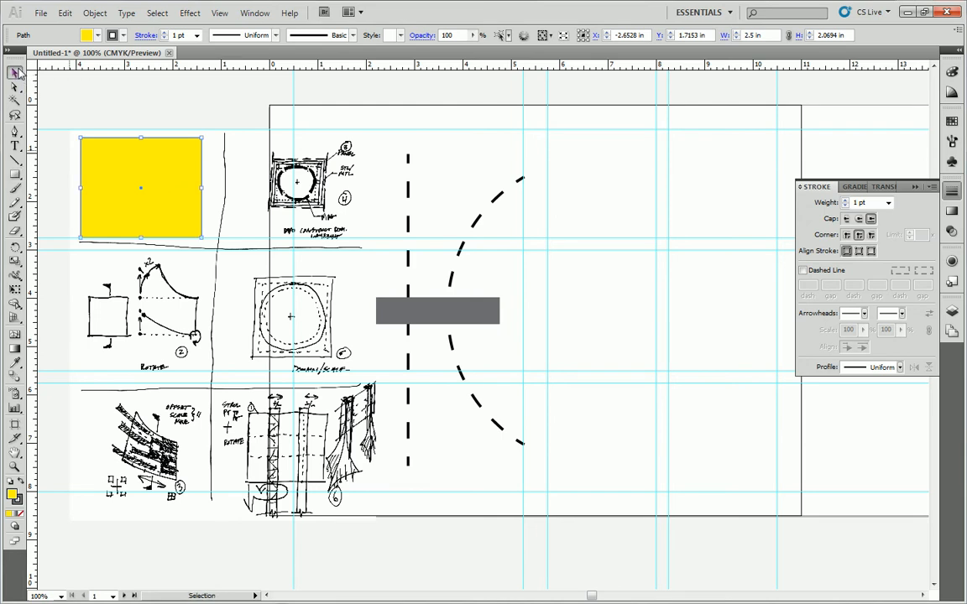
pyautogui.click(88, 18)
pyautogui.click(324, 88)
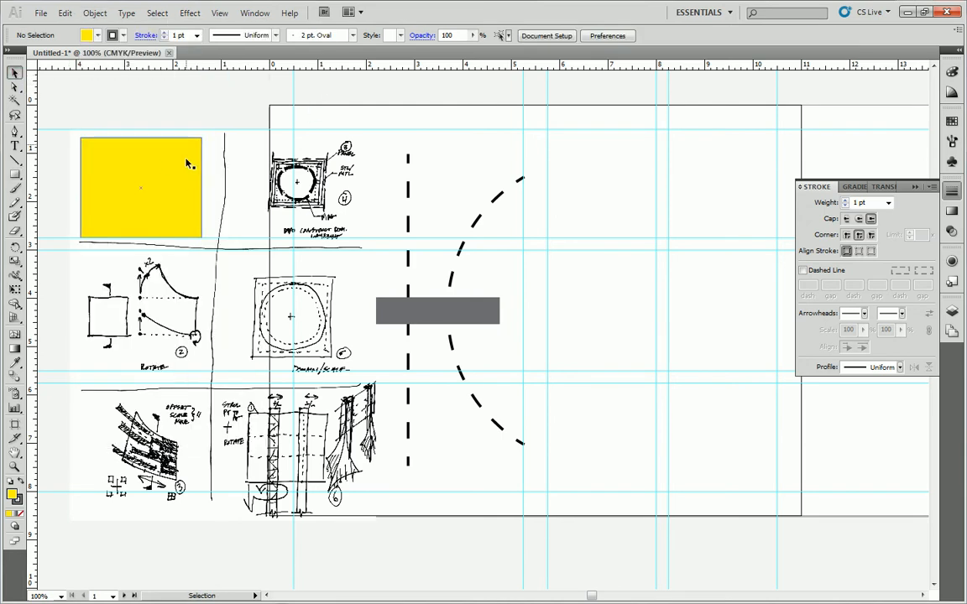
pyautogui.click(163, 161)
pyautogui.keyDown('shift'); pyautogui.click(230, 153); pyautogui.keyUp('shift')
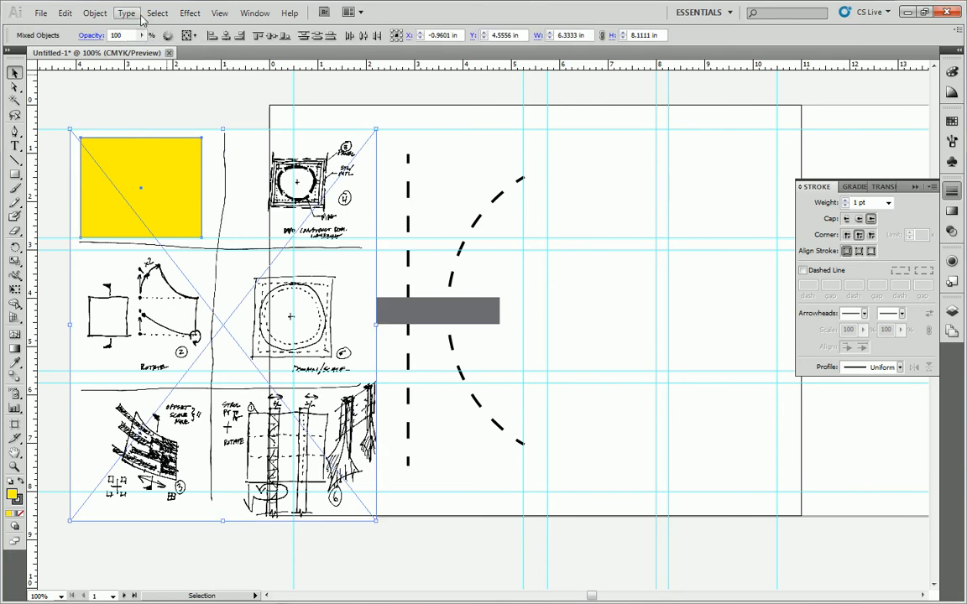
pyautogui.click(95, 12)
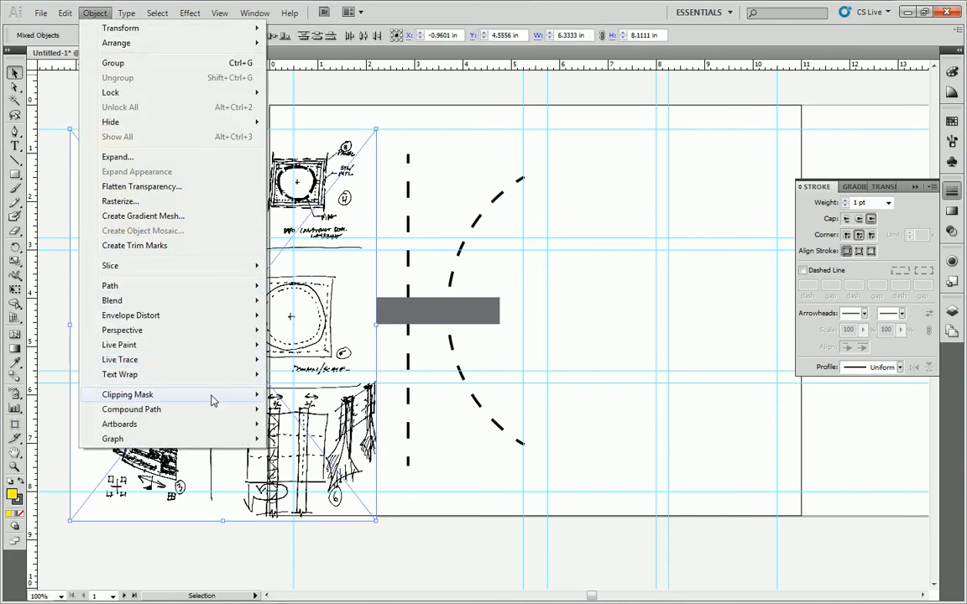
pyautogui.moveTo(212, 400)
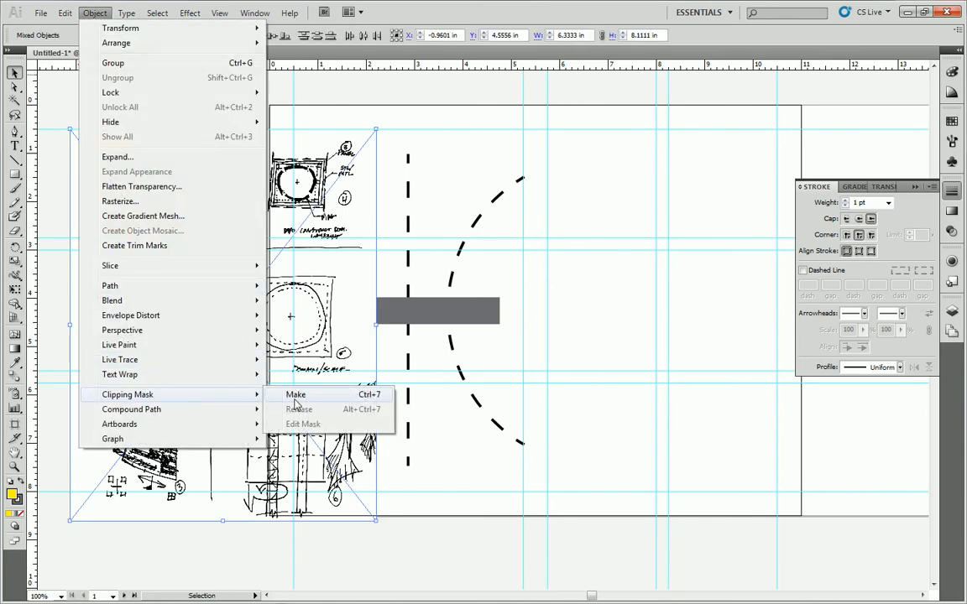
pyautogui.click(296, 396)
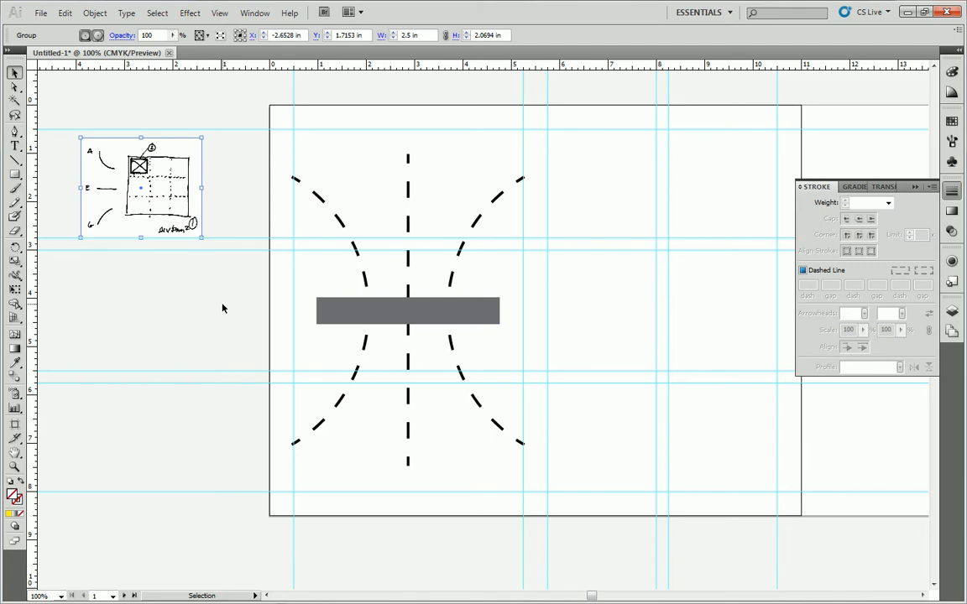
pyautogui.moveTo(158, 191)
pyautogui.mouseDown()
pyautogui.moveTo(210, 184)
pyautogui.moveTo(601, 205)
pyautogui.moveTo(614, 192)
pyautogui.mouseUp()
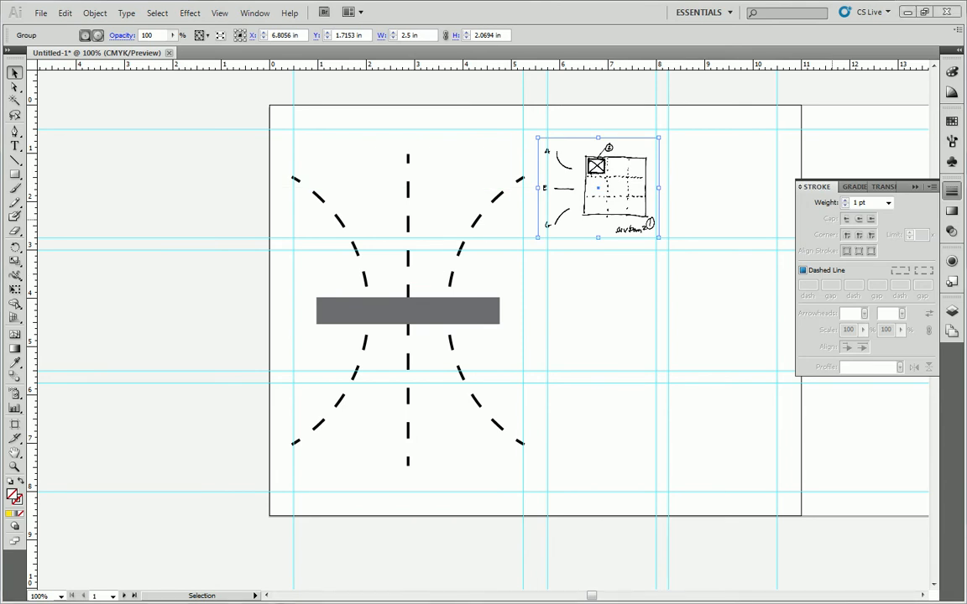
# Scale the pasted full sketch sheet uniformly to 25%.
pyautogui.moveTo(752, 502)
pyautogui.mouseDown()
pyautogui.moveTo(230, 497)
pyautogui.moveTo(200, 244)
pyautogui.mouseUp()
pyautogui.rightClick(215, 228)
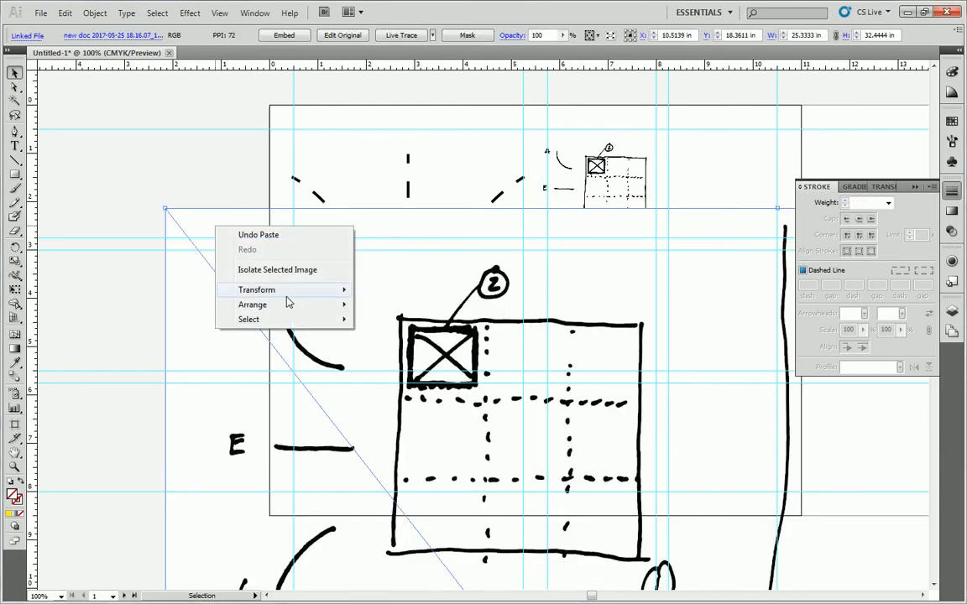
pyautogui.moveTo(281, 306)
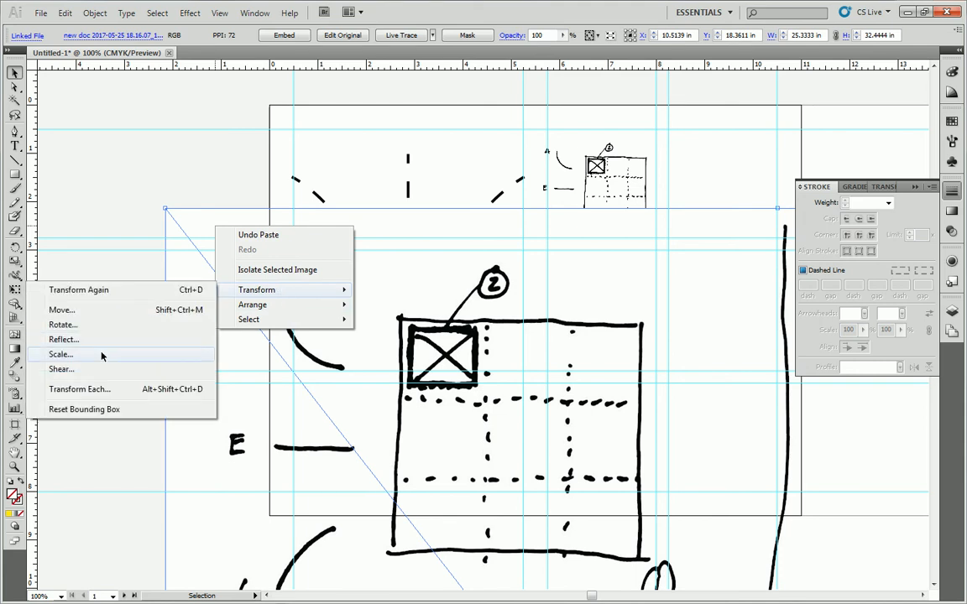
pyautogui.click(102, 356)
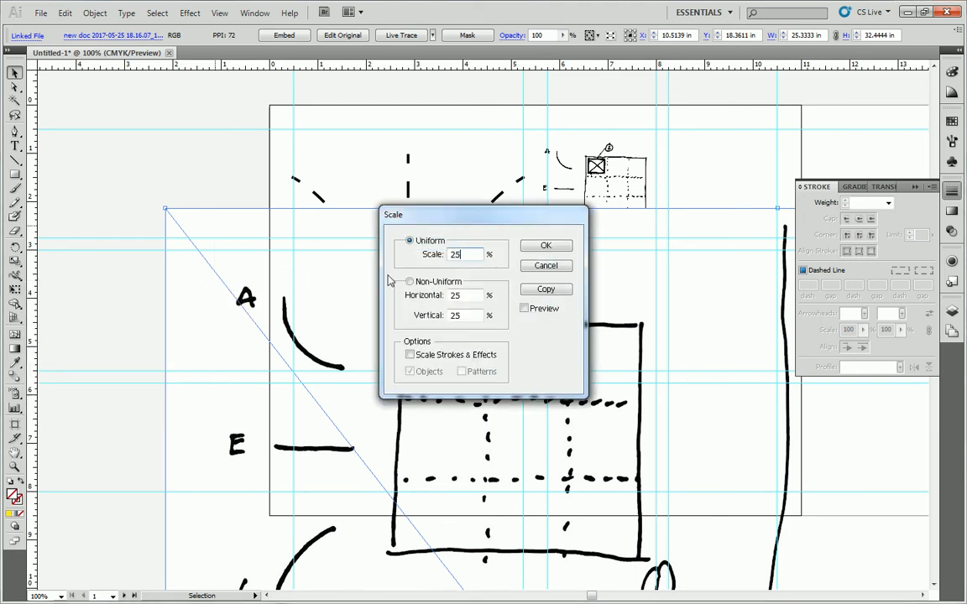
pyautogui.click(542, 246)
# Move the scaled sketch sheet up over the artboard's left edge, level with the first clipped sketch.
pyautogui.scroll(-10, 585, 386)
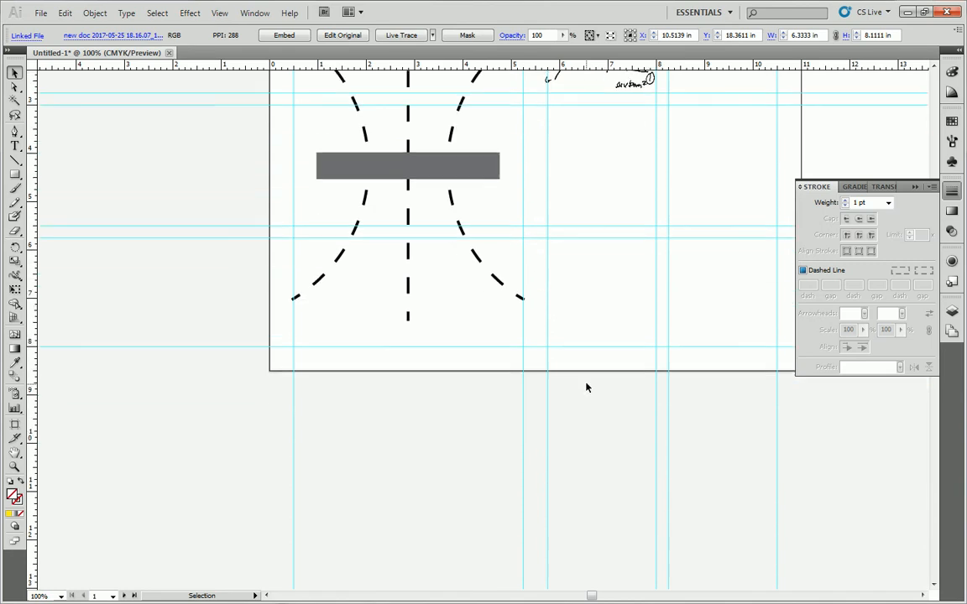
pyautogui.scroll(2, 734, 564)
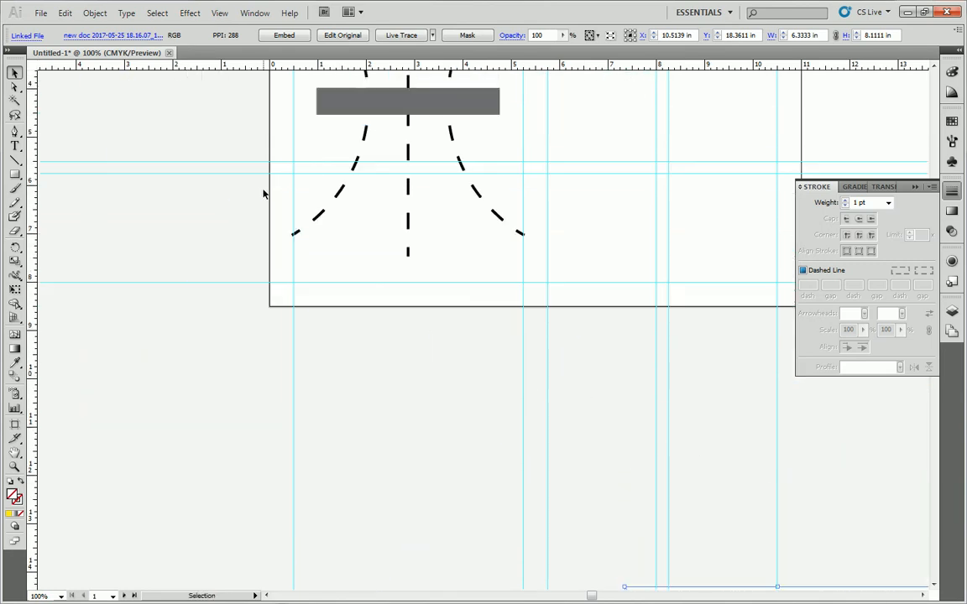
pyautogui.moveTo(739, 564); pyautogui.dragTo(245, 122)
pyautogui.scroll(5, 260, 160)
pyautogui.moveTo(262, 263); pyautogui.dragTo(216, 124)
pyautogui.scroll(2, 201, 177)
pyautogui.moveTo(198, 185); pyautogui.dragTo(185, 108)
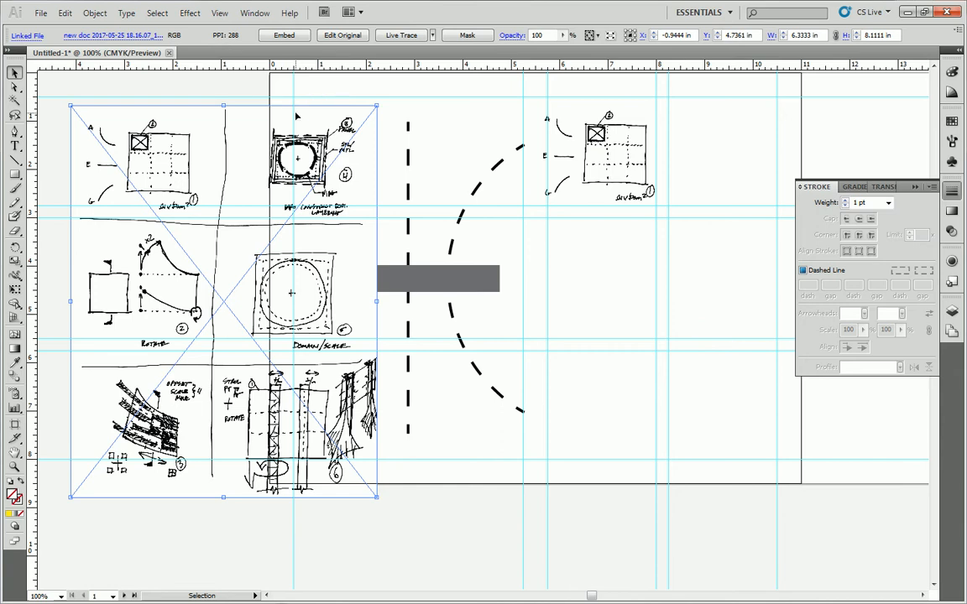
pyautogui.moveTo(175, 129); pyautogui.dragTo(625, 145)
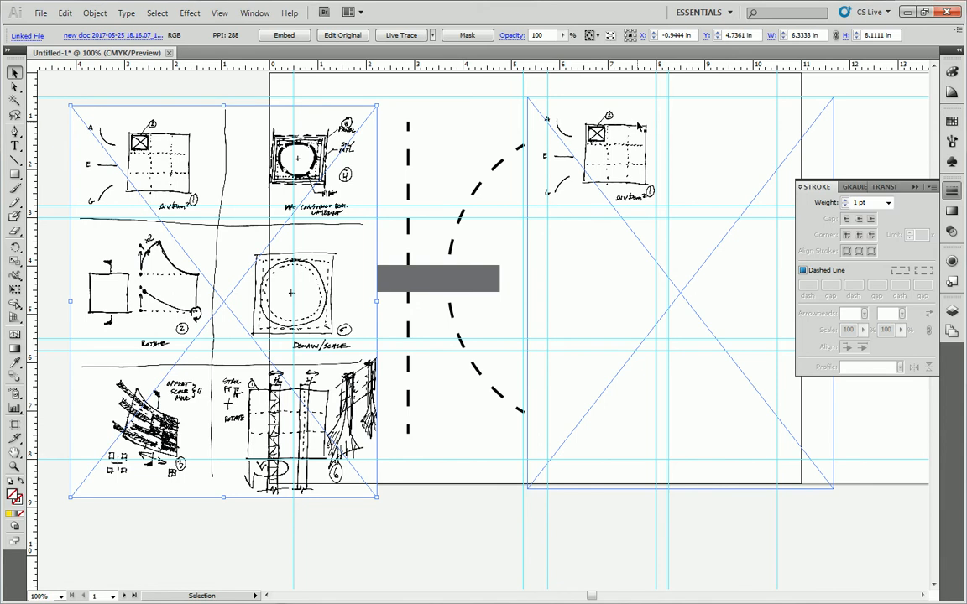
pyautogui.moveTo(243, 164); pyautogui.dragTo(234, 165)
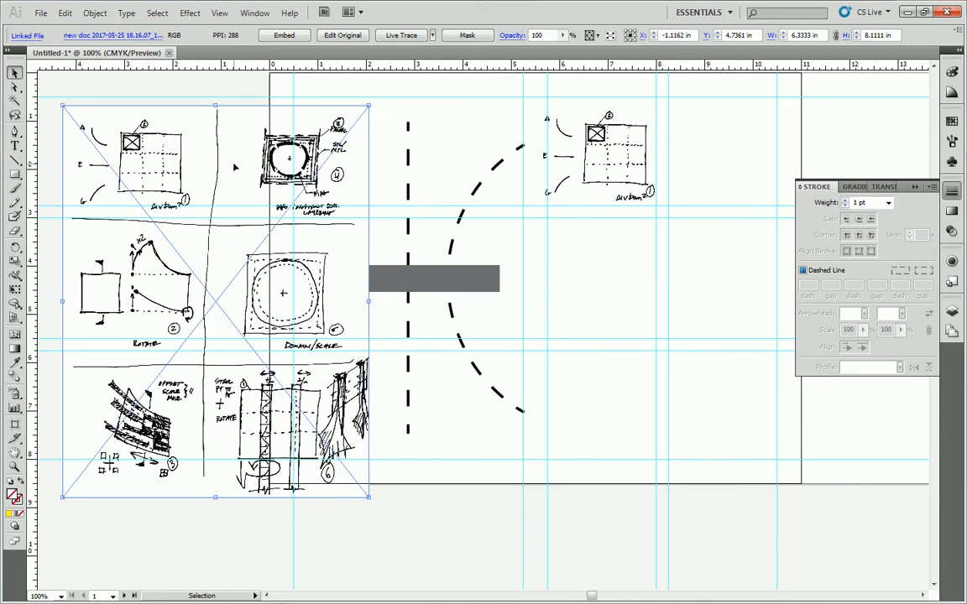
# Move the sketch sheet to the artboard's lower middle, copy it, and paste three copies spread toward the lower right.
pyautogui.scroll(-3, 237, 167)
pyautogui.scroll(2, 238, 152)
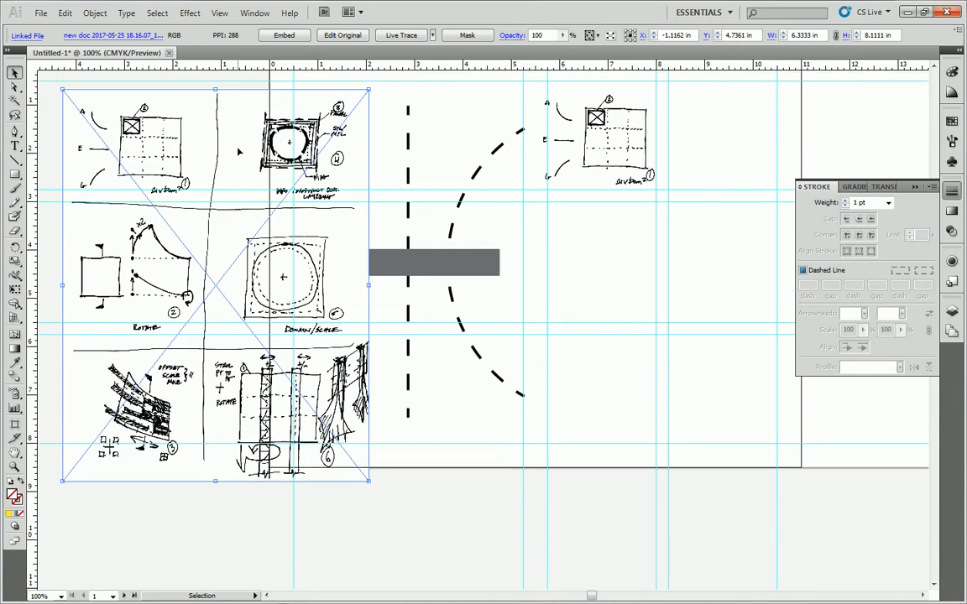
pyautogui.moveTo(237, 152)
pyautogui.mouseDown()
pyautogui.moveTo(442, 309)
pyautogui.moveTo(494, 296)
pyautogui.mouseUp()
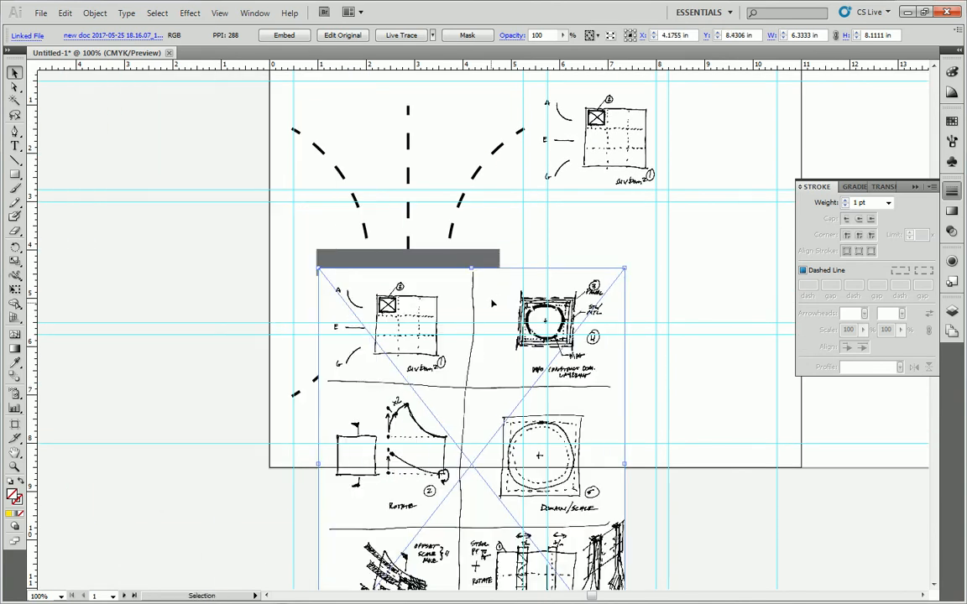
pyautogui.hotkey('ctrl', 'c')
pyautogui.hotkey('ctrl', 'v')
pyautogui.moveTo(417, 191)
pyautogui.mouseDown()
pyautogui.moveTo(533, 388)
pyautogui.moveTo(529, 396)
pyautogui.mouseUp()
pyautogui.hotkey('ctrl', 'v')
pyautogui.moveTo(440, 165); pyautogui.dragTo(686, 369)
pyautogui.hotkey('ctrl', 'v')
pyautogui.moveTo(435, 196); pyautogui.dragTo(776, 410)
# Move one sheet copy over the artboard's left edge and draw a yellow-filled rectangle about 1.85 by 2.13 in around sketch 4.
pyautogui.moveTo(404, 523); pyautogui.dragTo(129, 397)
pyautogui.click(208, 119)
pyautogui.click(15, 174)
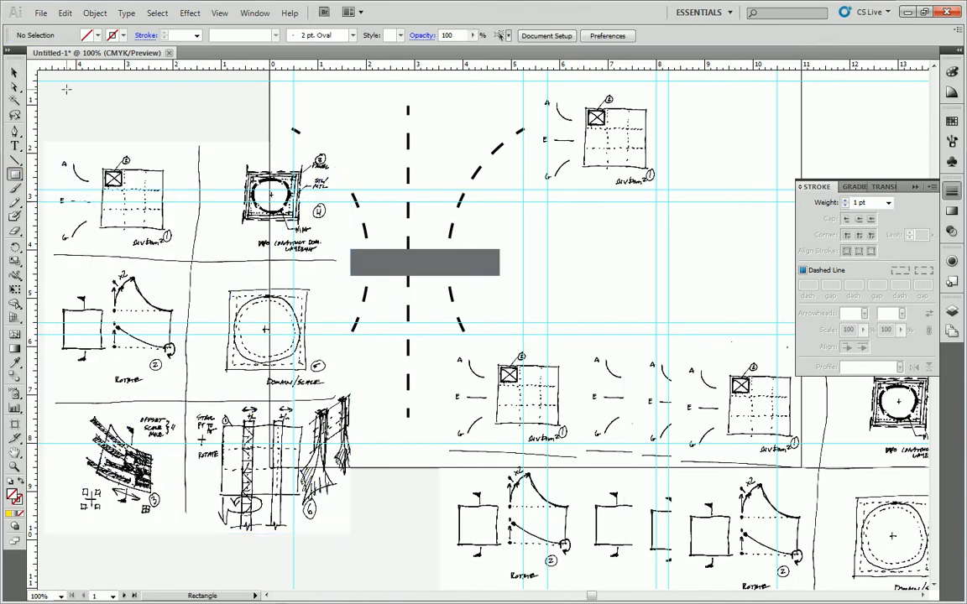
pyautogui.click(98, 37)
pyautogui.click(52, 48)
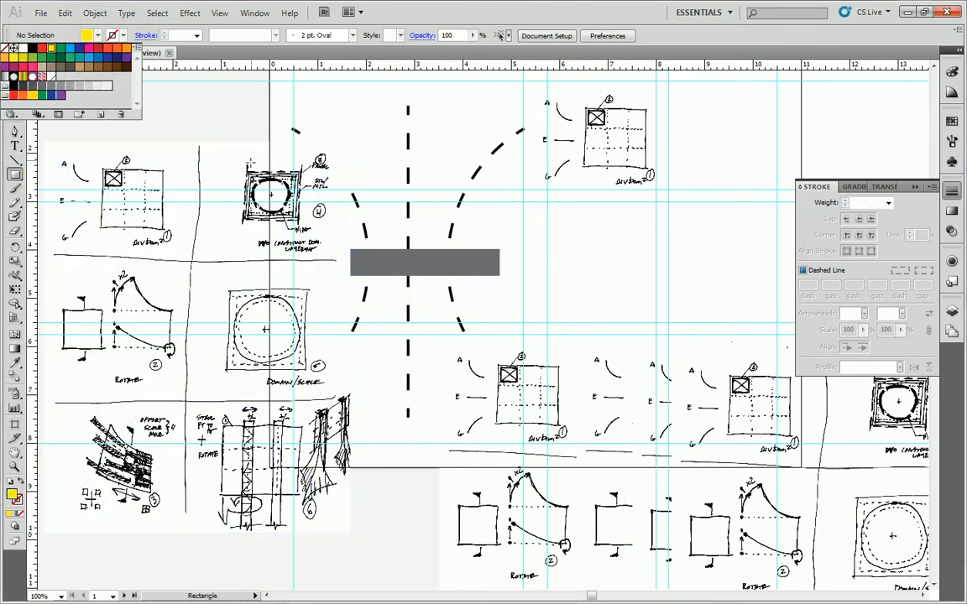
pyautogui.click(242, 148)
pyautogui.moveTo(241, 151)
pyautogui.mouseDown()
pyautogui.moveTo(336, 242)
pyautogui.moveTo(332, 254)
pyautogui.mouseUp()
# Make a clipping mask from the yellow rectangle and the sheet, and move clipped sketch 4 into the artboard's upper-right guide cell.
pyautogui.press('v')
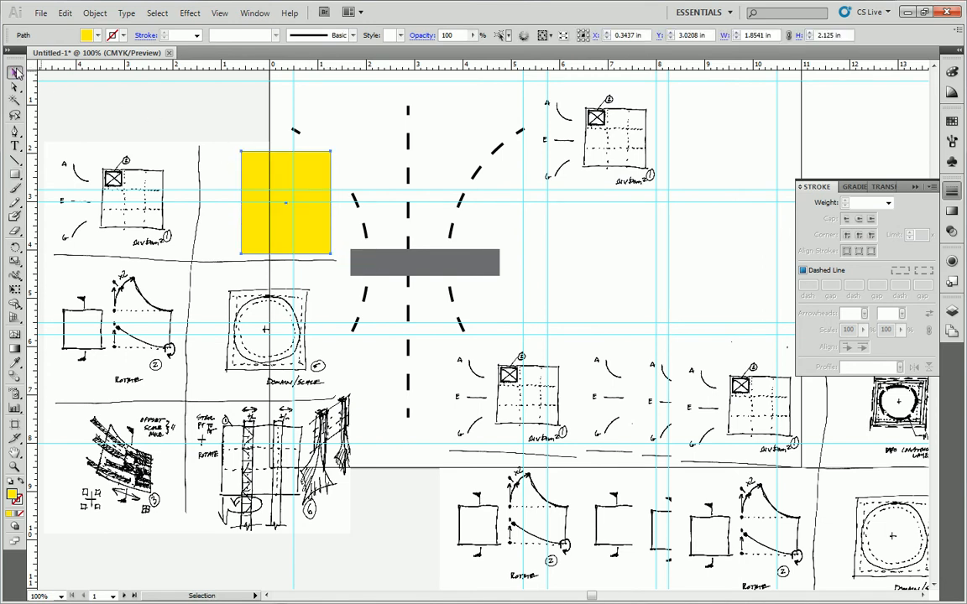
pyautogui.keyDown('shift'); pyautogui.click(221, 152); pyautogui.keyUp('shift')
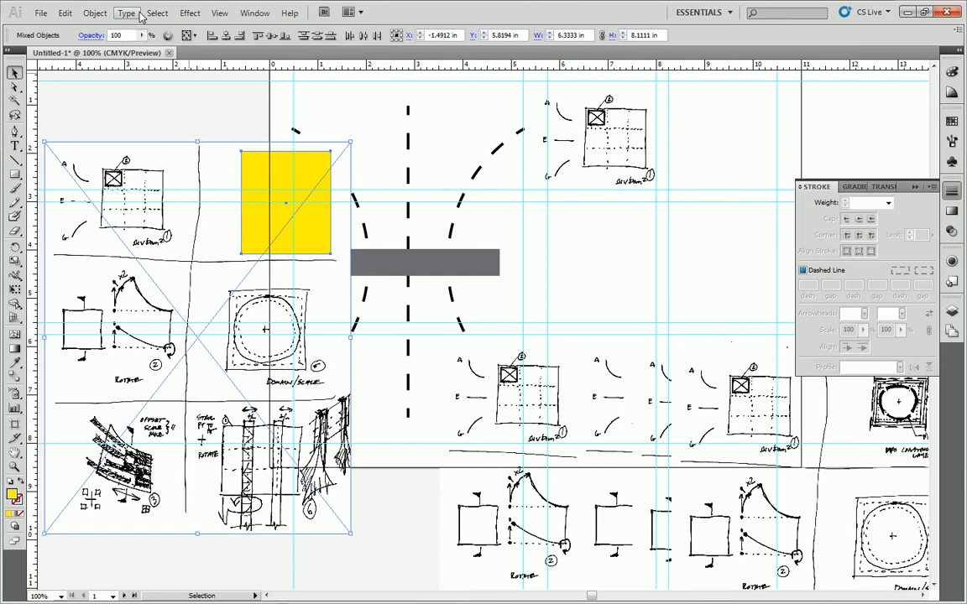
pyautogui.hotkey('ctrl', '7')
pyautogui.moveTo(270, 159)
pyautogui.mouseDown()
pyautogui.moveTo(671, 84)
pyautogui.moveTo(655, 153)
pyautogui.moveTo(697, 92)
pyautogui.mouseUp()
# Move the next sheet copy over the artboard's left edge and draw a rectangle about 2.51 by 2.47 in around sketch 2.
pyautogui.moveTo(572, 381)
pyautogui.mouseDown()
pyautogui.moveTo(541, 382)
pyautogui.moveTo(224, 172)
pyautogui.mouseUp()
pyautogui.click(100, 114)
pyautogui.click(15, 175)
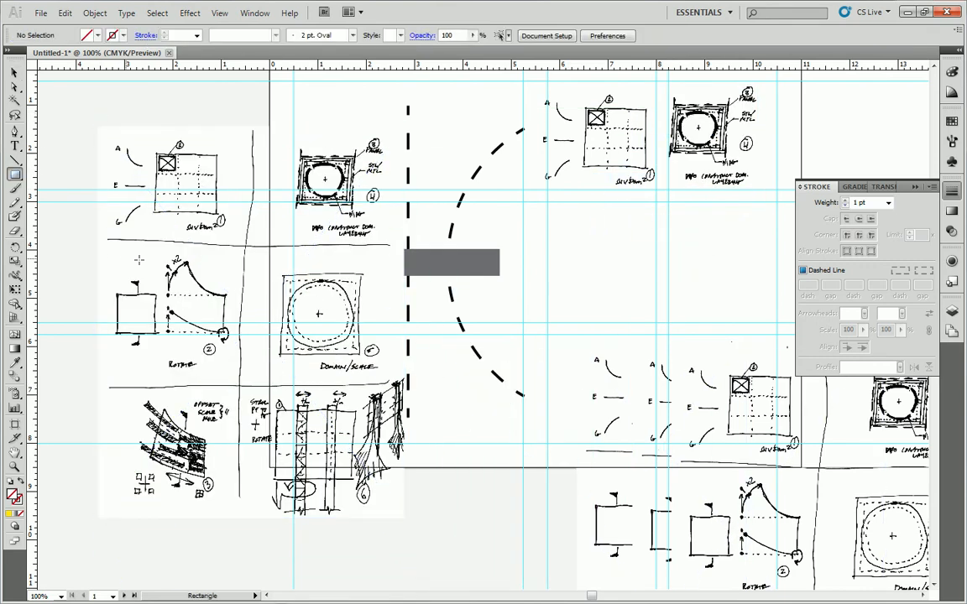
pyautogui.moveTo(110, 252)
pyautogui.mouseDown()
pyautogui.moveTo(218, 329)
pyautogui.moveTo(235, 370)
pyautogui.mouseUp()
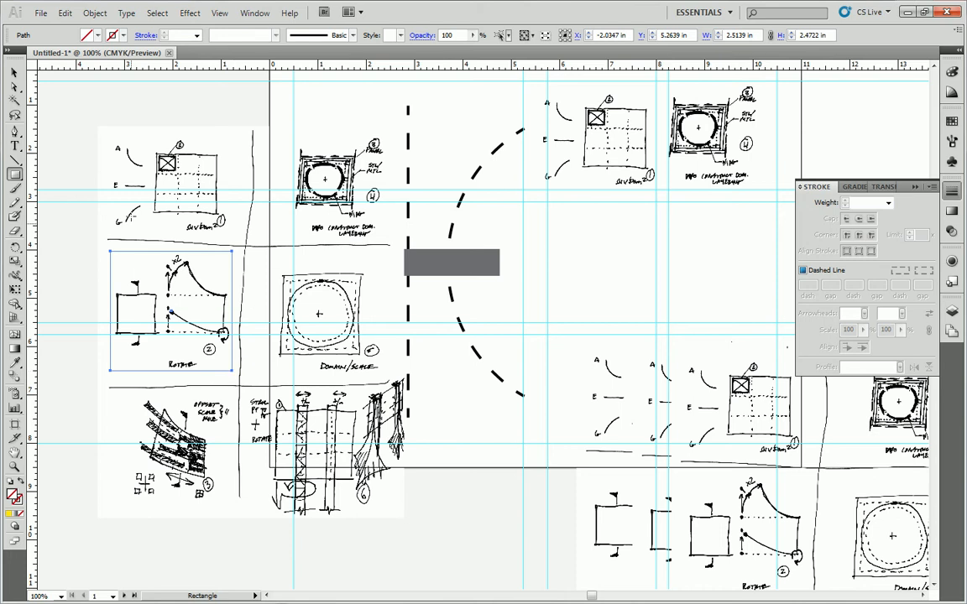
# Make a clipping mask from the rectangle and the sheet, and move clipped sketch 2 into the guide cell below sketch 1.
pyautogui.click(14, 72)
pyautogui.keyDown('shift'); pyautogui.click(152, 139); pyautogui.keyUp('shift')
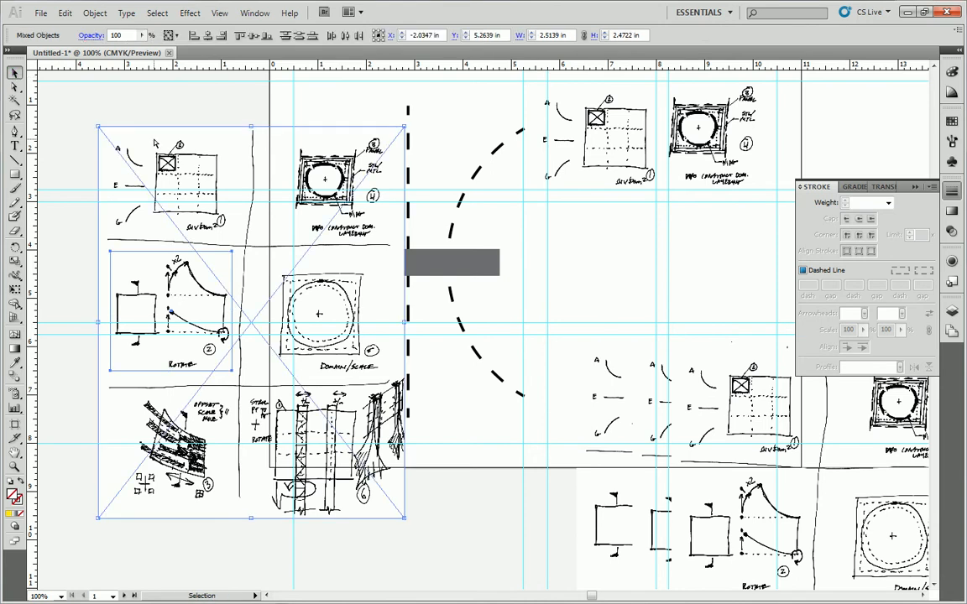
pyautogui.hotkey('ctrl', '7')
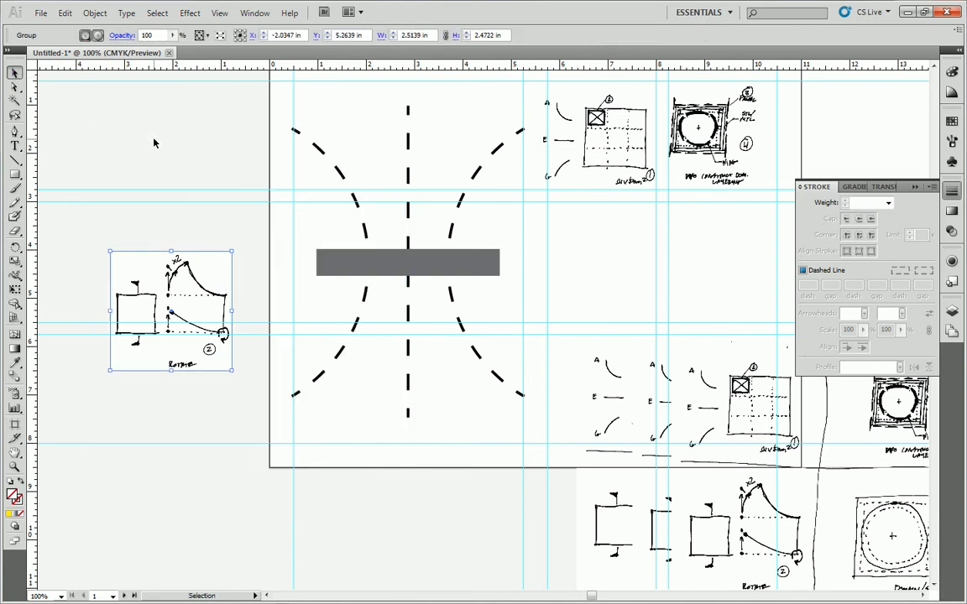
pyautogui.moveTo(188, 252)
pyautogui.mouseDown()
pyautogui.moveTo(614, 192)
pyautogui.moveTo(616, 200)
pyautogui.mouseUp()
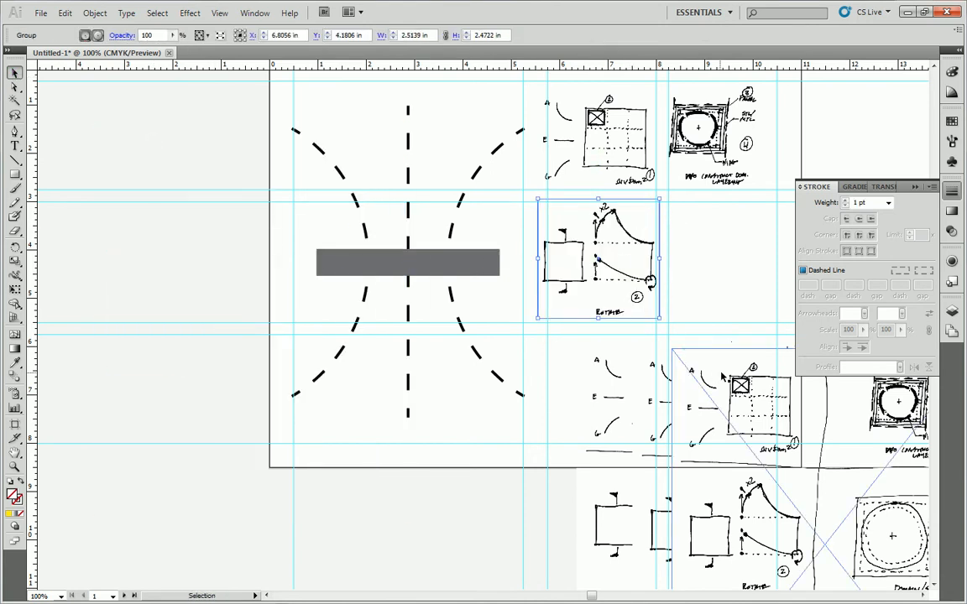
# Move another sheet copy over the artboard's left edge and draw a rectangle about 2.35 in wide around sketch 5.
pyautogui.click(714, 374)
pyautogui.moveTo(714, 374)
pyautogui.mouseDown()
pyautogui.moveTo(172, 242)
pyautogui.moveTo(100, 156)
pyautogui.mouseUp()
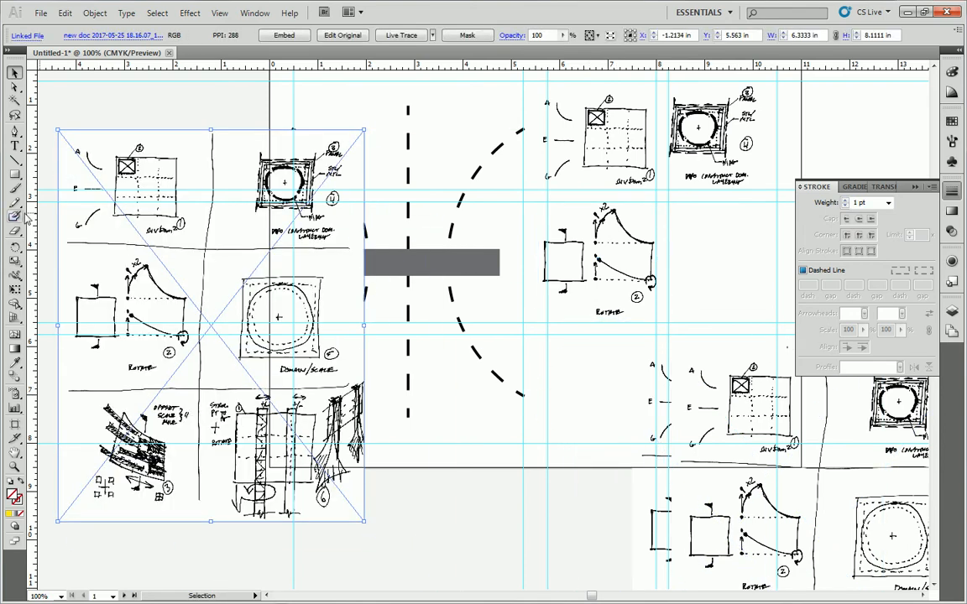
pyautogui.click(14, 174)
pyautogui.moveTo(231, 269); pyautogui.dragTo(344, 376)
# Make a clipping mask from the rectangle and the sheet, and move clipped sketch 5 into the guide cell below sketch 4.
pyautogui.press('v')
pyautogui.keyDown('shift'); pyautogui.click(166, 172); pyautogui.keyUp('shift')
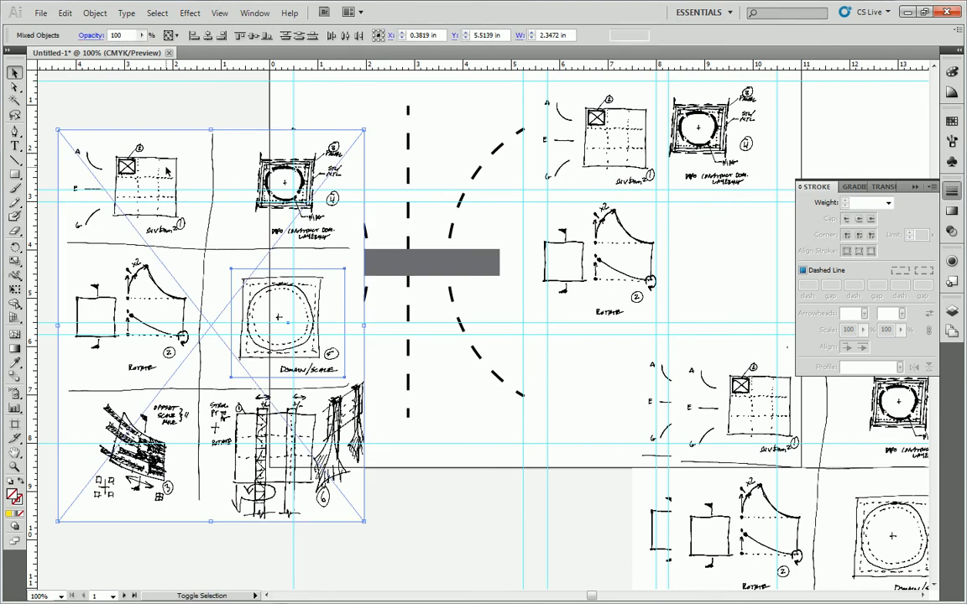
pyautogui.hotkey('ctrl', '7')
pyautogui.moveTo(258, 300); pyautogui.dragTo(686, 245)
# Move the next sheet copy over the artboard's left edge and draw a rectangle about 2.14 by 2.28 in around sketch 3.
pyautogui.moveTo(659, 383); pyautogui.dragTo(113, 155)
pyautogui.click(59, 389)
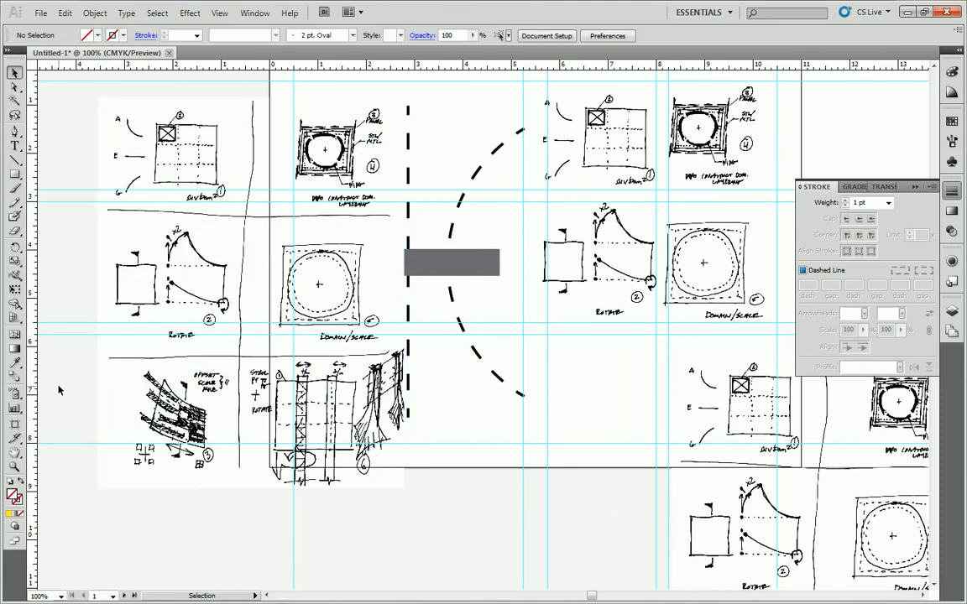
pyautogui.press('r')
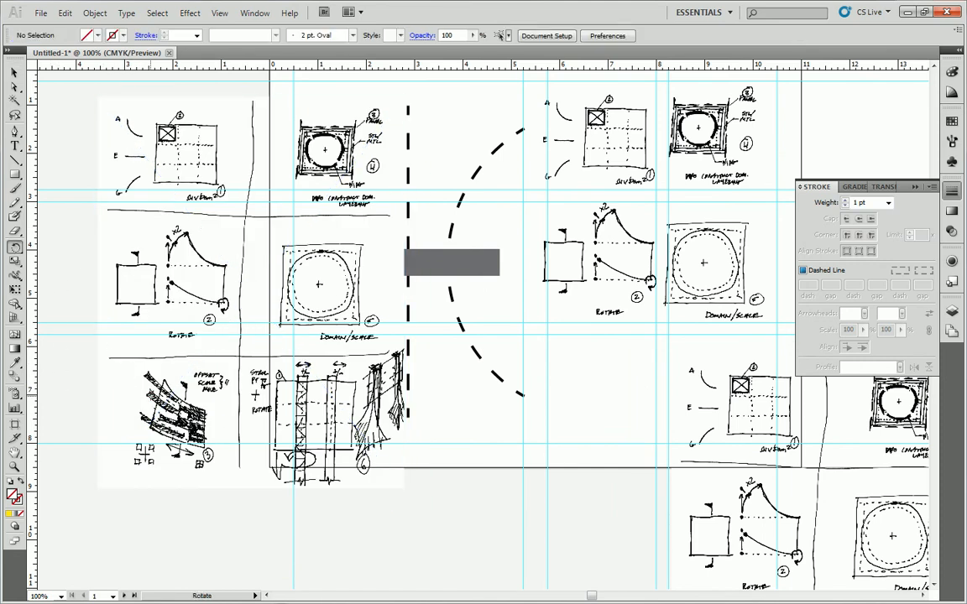
pyautogui.press('m')
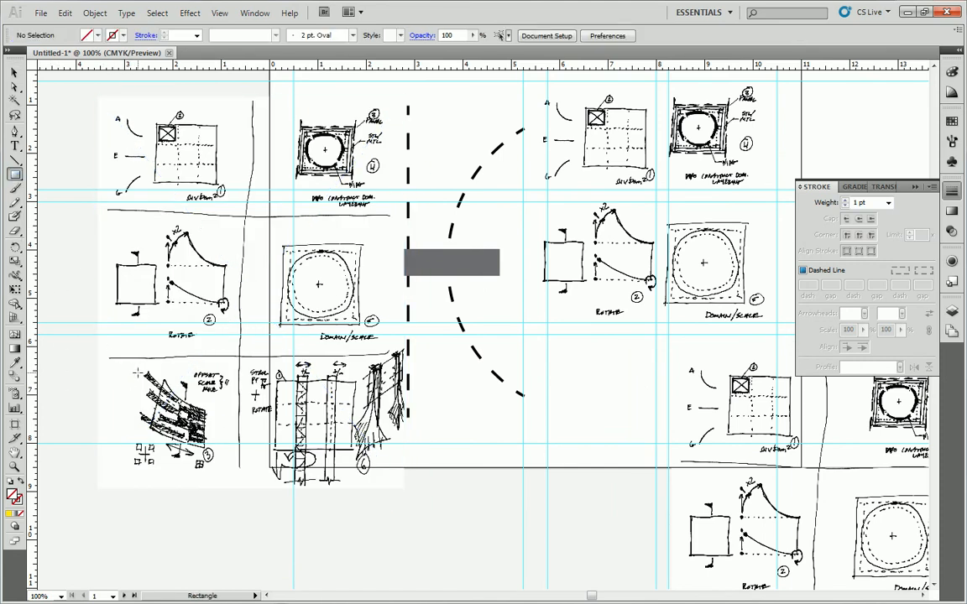
pyautogui.moveTo(130, 367)
pyautogui.mouseDown()
pyautogui.moveTo(201, 423)
pyautogui.moveTo(235, 478)
pyautogui.mouseUp()
# Make a clipping mask from the rectangle and the sheet, and move clipped sketch 3 into the guide cell below sketch 2.
pyautogui.click(14, 73)
pyautogui.keyDown('shift'); pyautogui.click(162, 206); pyautogui.keyUp('shift')
pyautogui.hotkey('ctrl', '7')
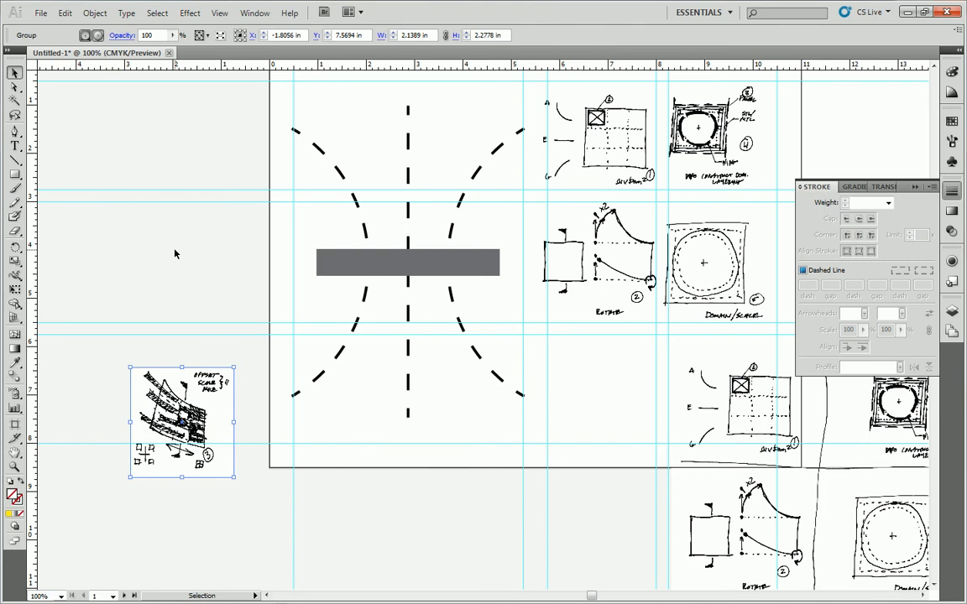
pyautogui.moveTo(198, 380)
pyautogui.mouseDown()
pyautogui.moveTo(612, 340)
pyautogui.moveTo(621, 349)
pyautogui.mouseUp()
# Move the last sheet copy over the artboard's left edge and draw a rectangle about 3.17 by 2.72 in around sketch 6.
pyautogui.moveTo(742, 380)
pyautogui.mouseDown()
pyautogui.moveTo(254, 269)
pyautogui.moveTo(119, 155)
pyautogui.moveTo(122, 172)
pyautogui.mouseUp()
pyautogui.click(14, 173)
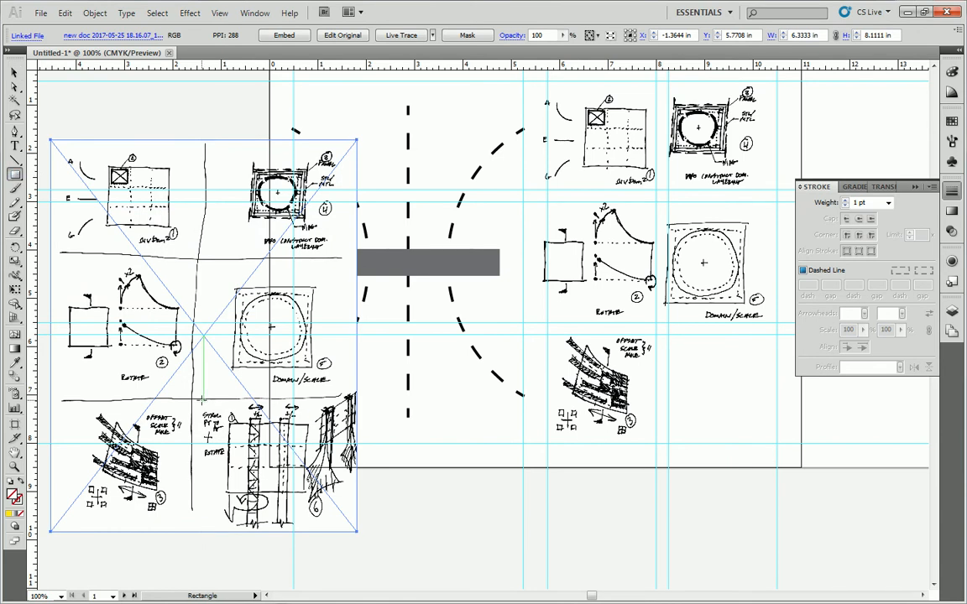
pyautogui.moveTo(201, 401); pyautogui.dragTo(357, 531)
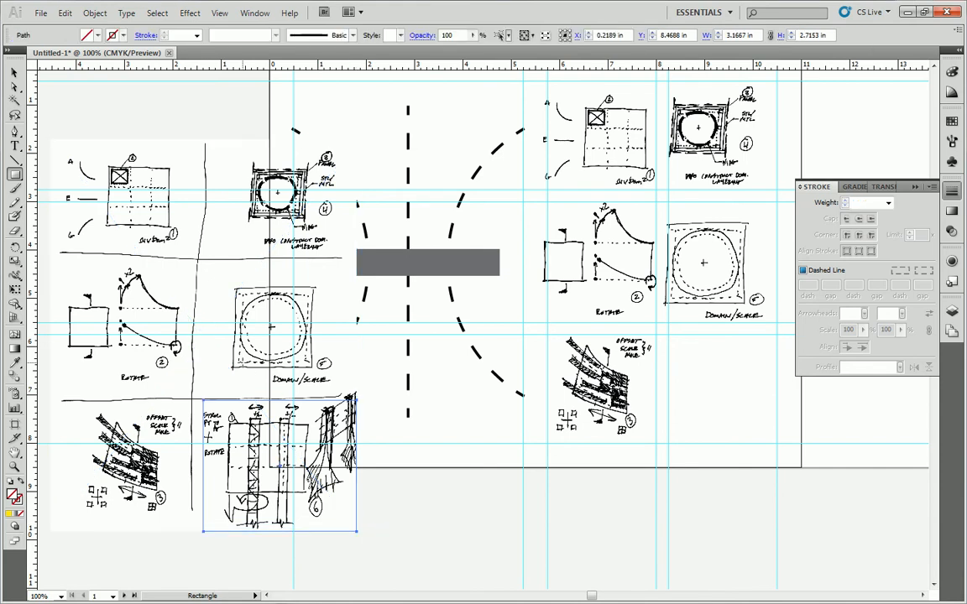
# Make a clipping mask from the rectangle around sketch 6 and the sheet.
pyautogui.click(14, 72)
pyautogui.keyDown('shift'); pyautogui.click(218, 277); pyautogui.keyUp('shift')
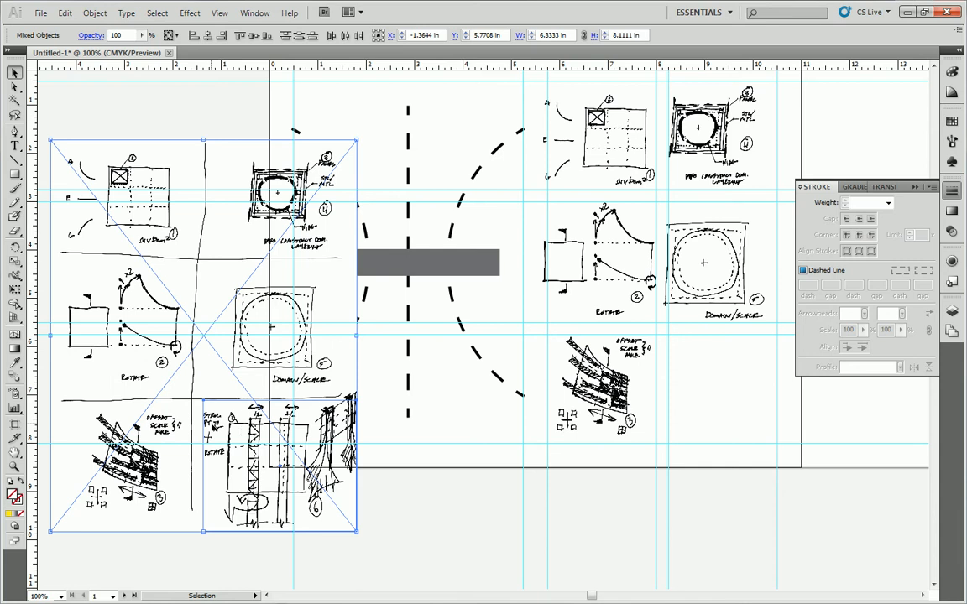
pyautogui.hotkey('ctrl', '7')
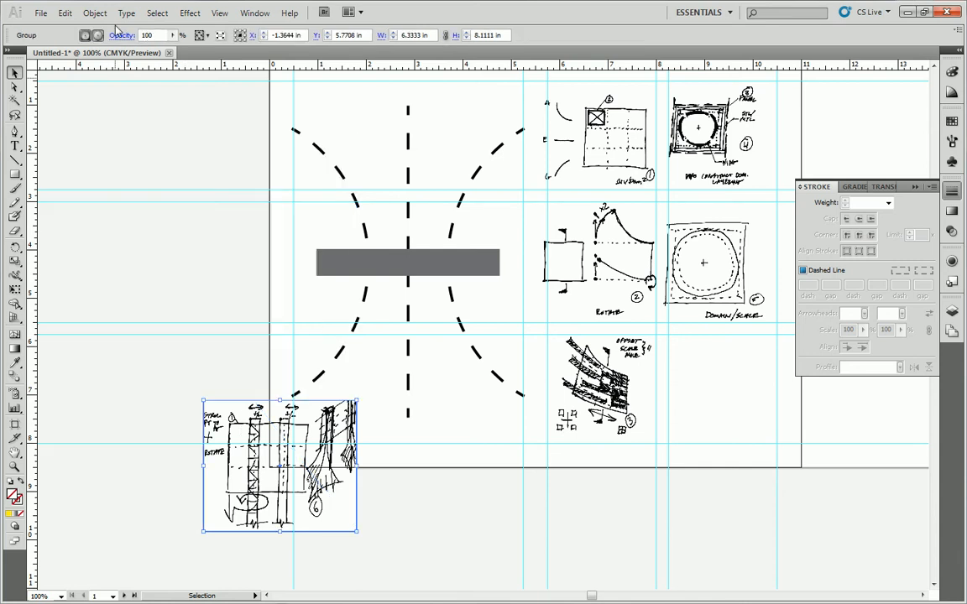
# Move clipped sketch 6 into the guide cell below sketch 5 and shrink it to about 2.26 by 1.78 in.
pyautogui.moveTo(232, 421)
pyautogui.mouseDown()
pyautogui.moveTo(664, 343)
pyautogui.moveTo(568, 284)
pyautogui.moveTo(672, 350)
pyautogui.moveTo(659, 333)
pyautogui.moveTo(668, 360)
pyautogui.mouseUp()
pyautogui.moveTo(727, 403); pyautogui.dragTo(724, 389)
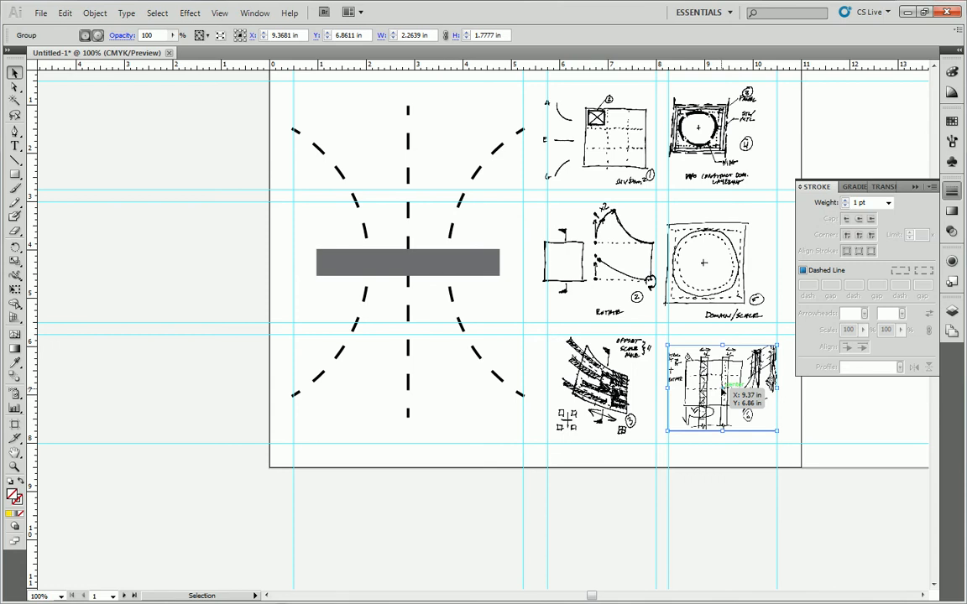
pyautogui.moveTo(724, 391); pyautogui.dragTo(725, 391)
# Shrink clipped sketch 3 to about 1.93 by 2.06 in and centre it in its guide cell.
pyautogui.click(648, 428)
pyautogui.moveTo(655, 442); pyautogui.dragTo(646, 440)
pyautogui.moveTo(615, 385); pyautogui.dragTo(618, 389)
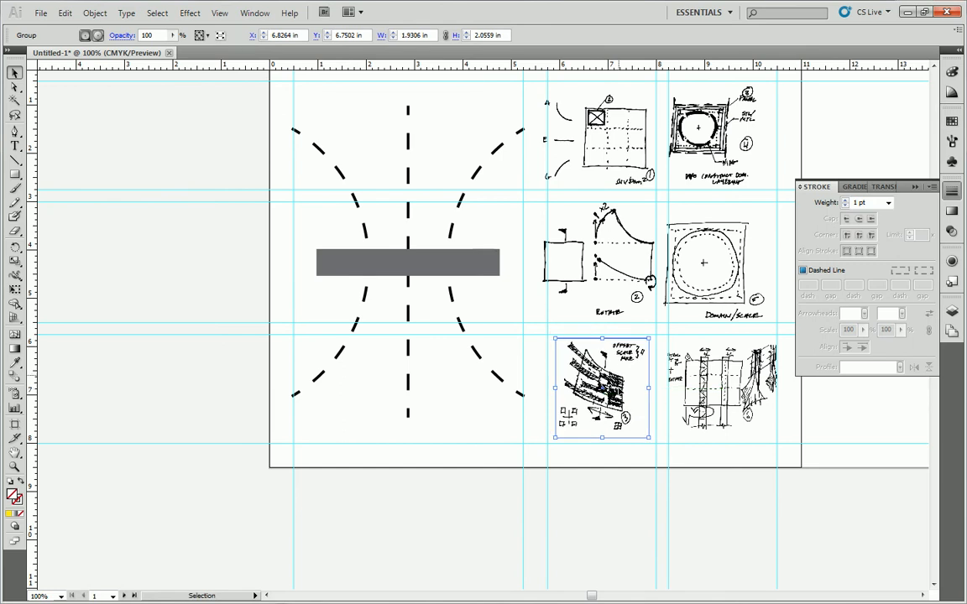
# Centre sketch 5 in its guide cell, and shrink sketch 2 to fit centred within its own cell.
pyautogui.moveTo(698, 245); pyautogui.dragTo(708, 240)
pyautogui.click(600, 228)
pyautogui.moveTo(537, 198); pyautogui.dragTo(546, 208)
pyautogui.moveTo(587, 252); pyautogui.dragTo(585, 253)
# Centre and slightly enlarge sketch 4, and shrink sketch 1 to about 2.39 by 1.98 in, centring it in its guide cell.
pyautogui.moveTo(705, 112); pyautogui.dragTo(715, 112)
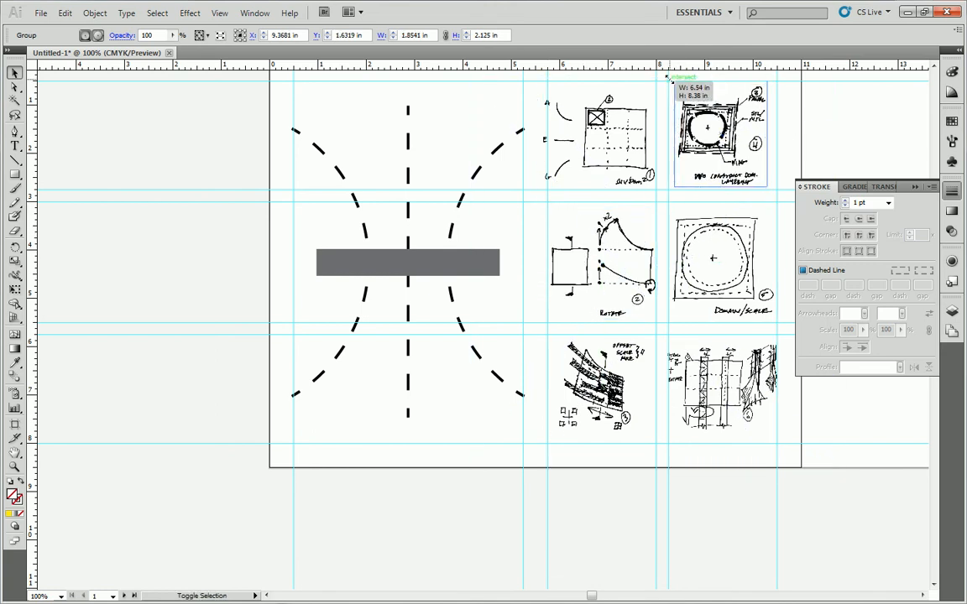
pyautogui.moveTo(669, 78); pyautogui.dragTo(666, 76)
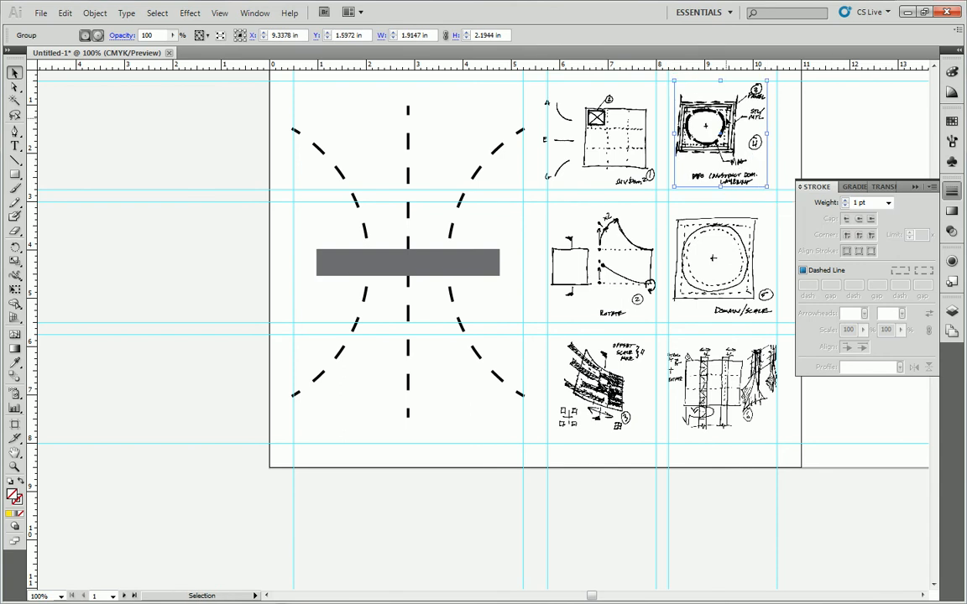
pyautogui.click(598, 134)
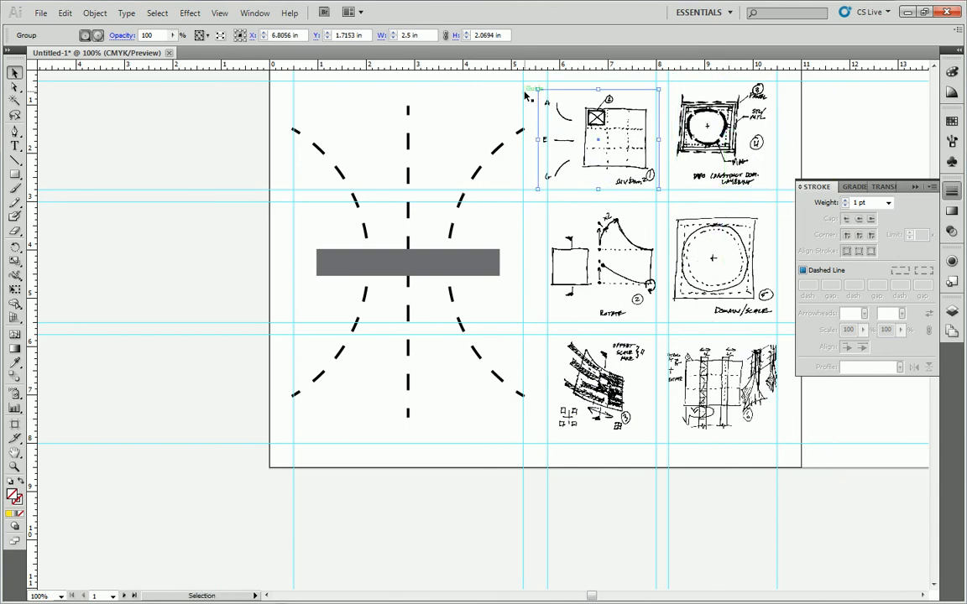
pyautogui.moveTo(538, 89); pyautogui.dragTo(544, 91)
pyautogui.moveTo(592, 134); pyautogui.dragTo(598, 117)
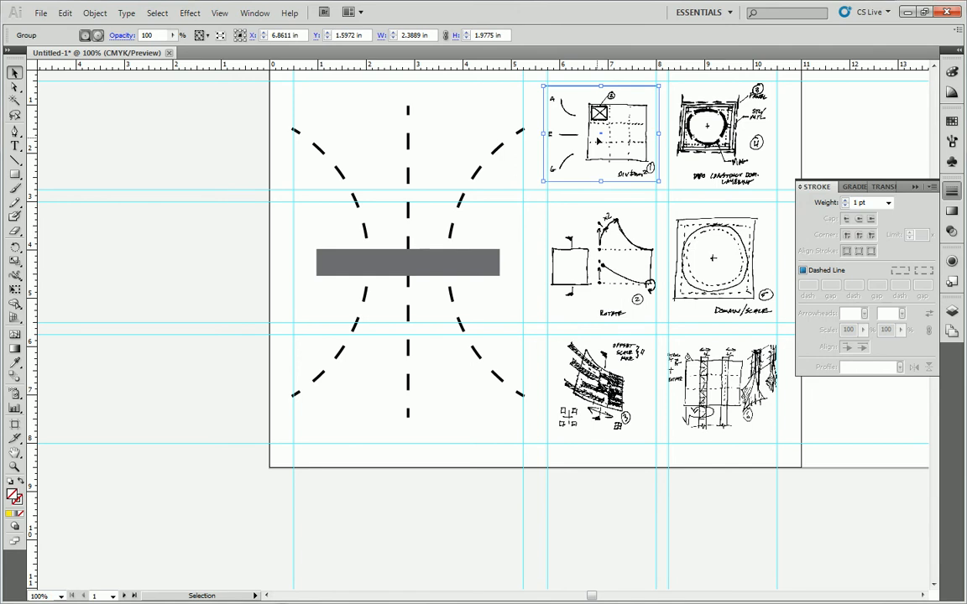
# Switch to the Word project brief and check the concept statement requirement for page 1, returning to the Illustrator layout.
pyautogui.click(210, 211)
pyautogui.scroll(3, 239, 224)
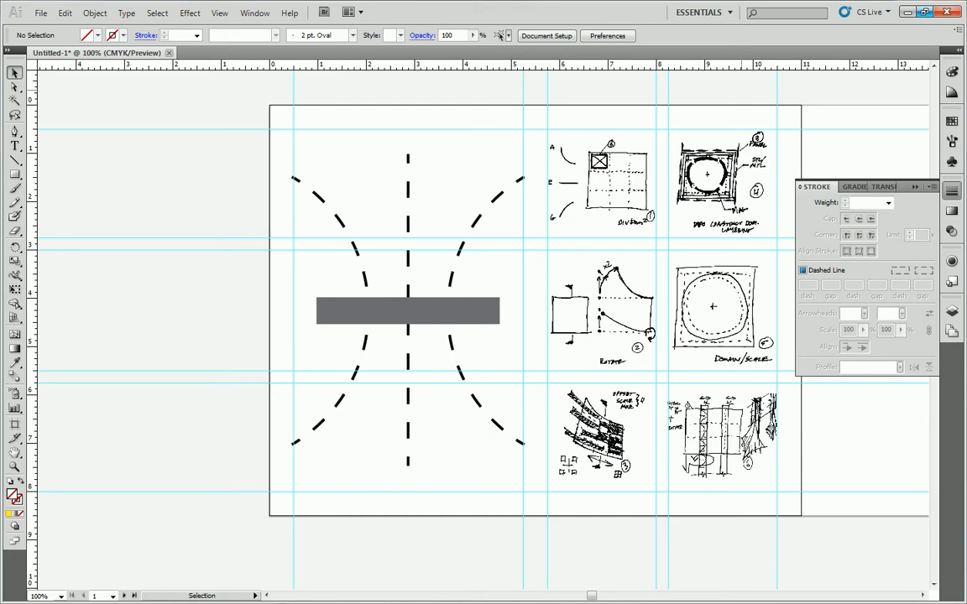
pyautogui.moveTo(965, 353); pyautogui.dragTo(509, 84)
pyautogui.moveTo(547, 436); pyautogui.dragTo(391, 426)
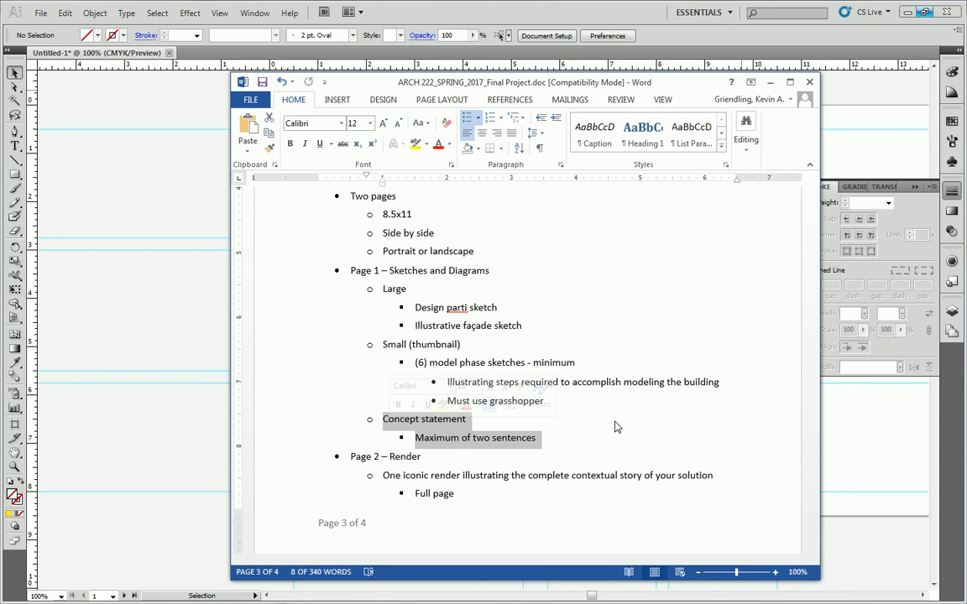
pyautogui.click(40, 207)
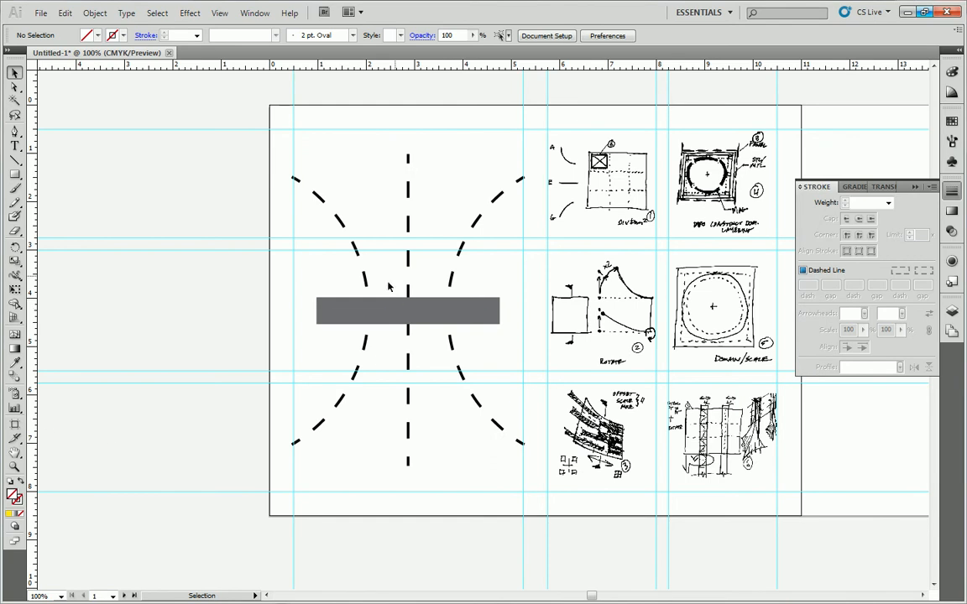
# Move the whole parti diagram, both dashed arcs, the dashed centre line and the grey bar, straight up to the top margin guide.
pyautogui.click(409, 199)
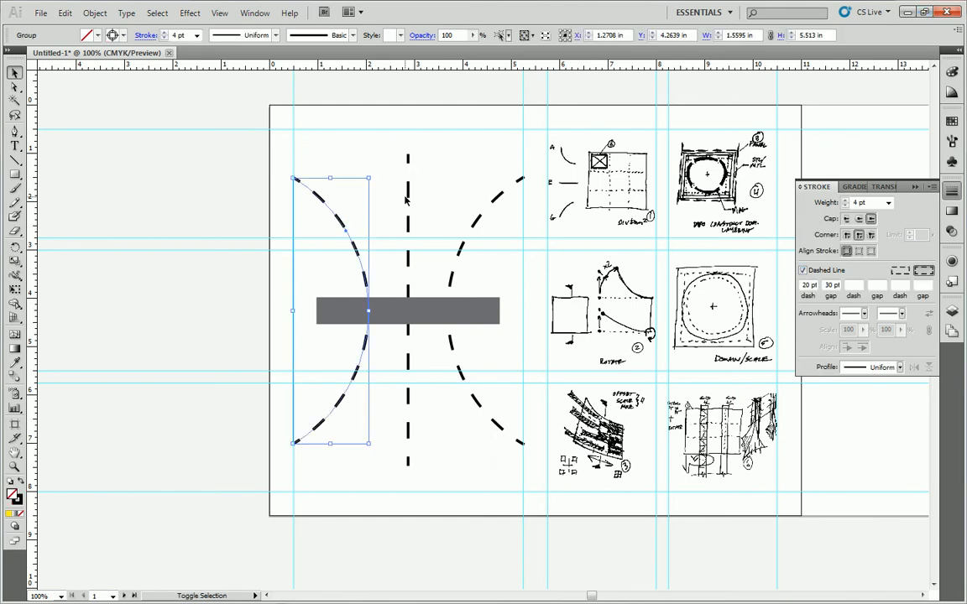
pyautogui.keyDown('shift'); pyautogui.click(472, 219); pyautogui.keyUp('shift')
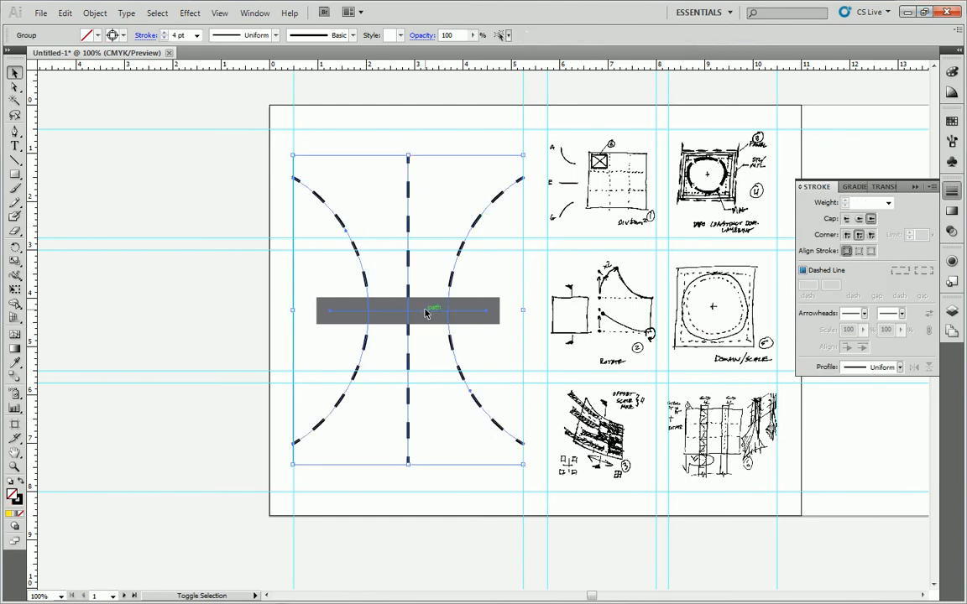
pyautogui.moveTo(425, 313); pyautogui.dragTo(426, 285)
pyautogui.click(222, 176)
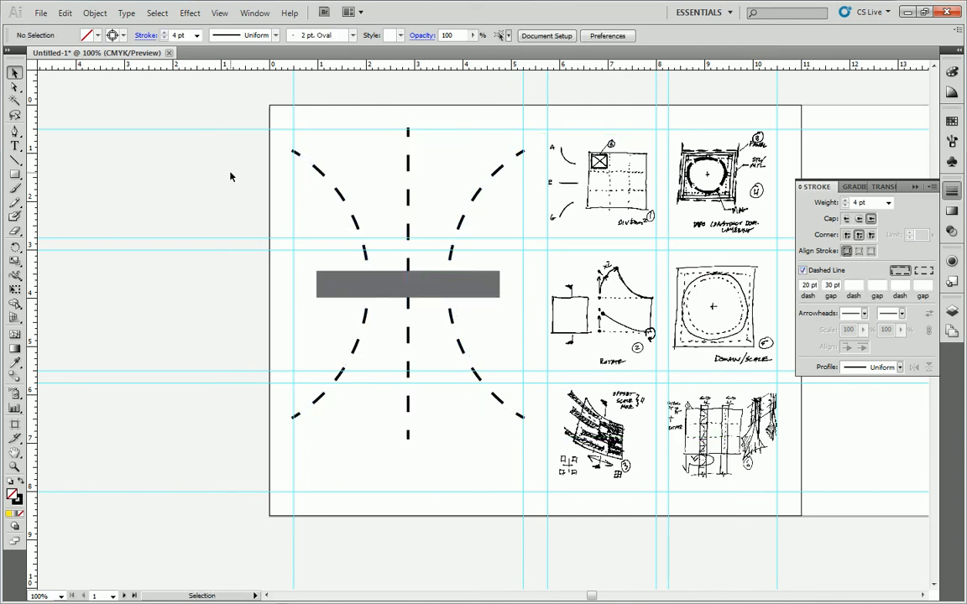
# Add an area text block below the parti diagram, spanning its column to the bottom margin guide, reading "CONCEPT: TRANSPORTATION POPULATION DENSITY (SAFETY)".
pyautogui.click(15, 145)
pyautogui.moveTo(293, 460); pyautogui.dragTo(524, 491)
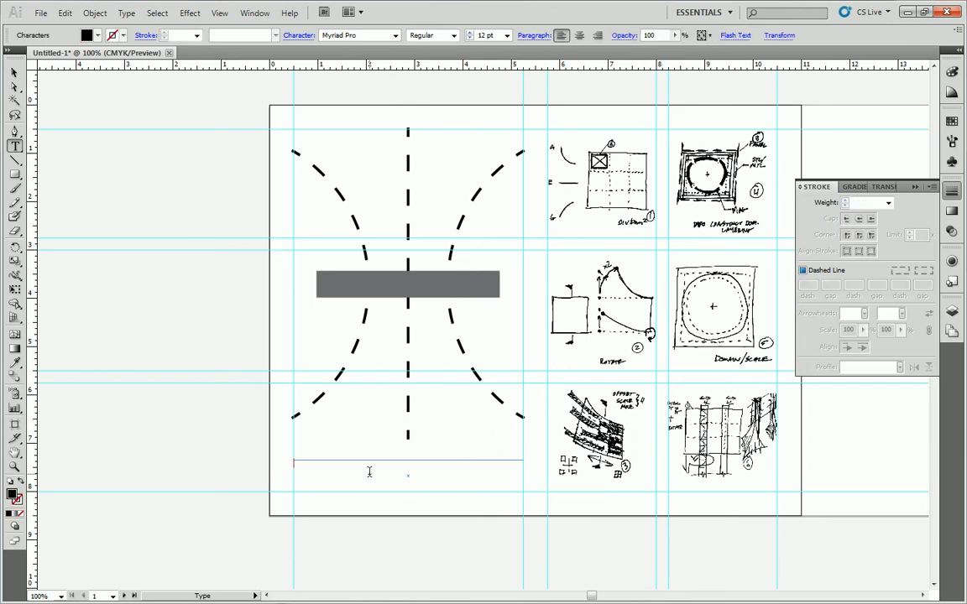
pyautogui.write('CON')
pyautogui.press('BackSpace')
pyautogui.press('BackSpace')
pyautogui.press('BackSpace')
pyautogui.press('BackSpace')
pyautogui.write('CONCEPT')
pyautogui.write(':  TRANSPORTATION     POPULATION DENSITY')
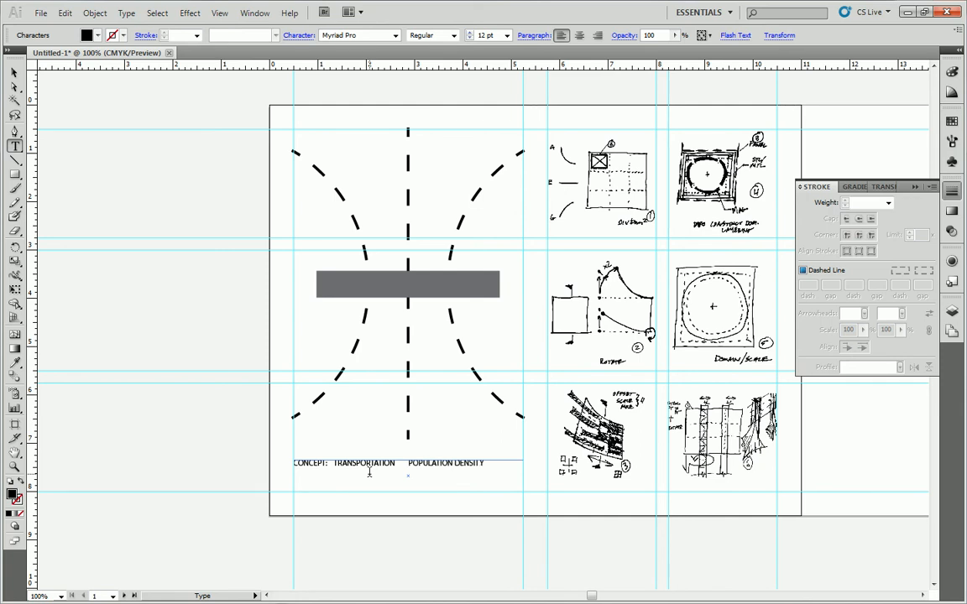
pyautogui.write(' (SAFETY)')
# Break the line after "CONCEPT:" and tab "POPULATION DENSITY (SAFETY)" across to the text block's far edge.
pyautogui.click(335, 463)
pyautogui.press('Return')
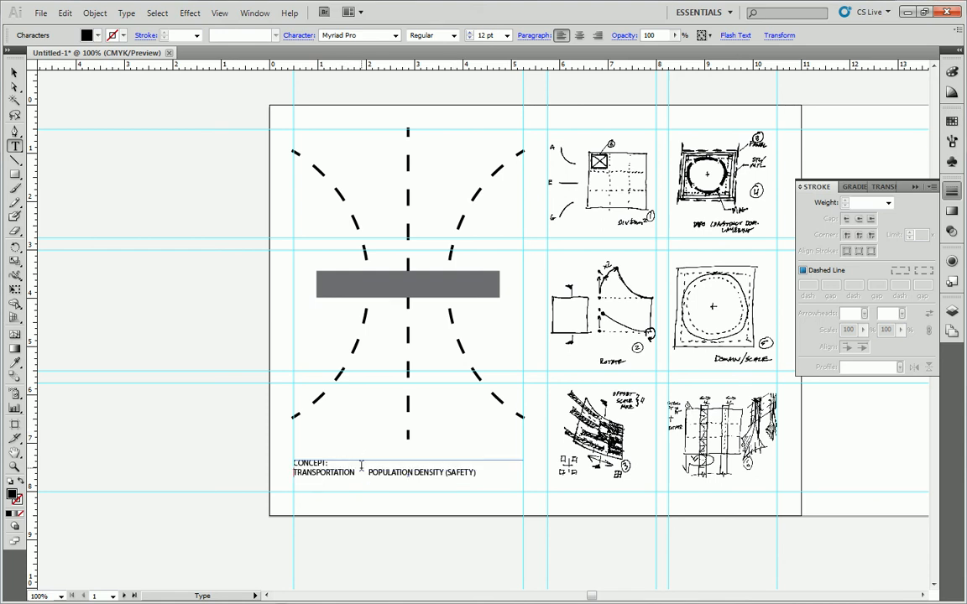
pyautogui.click(366, 472)
pyautogui.press('Tab')
pyautogui.press('Tab')
pyautogui.press('BackSpace')
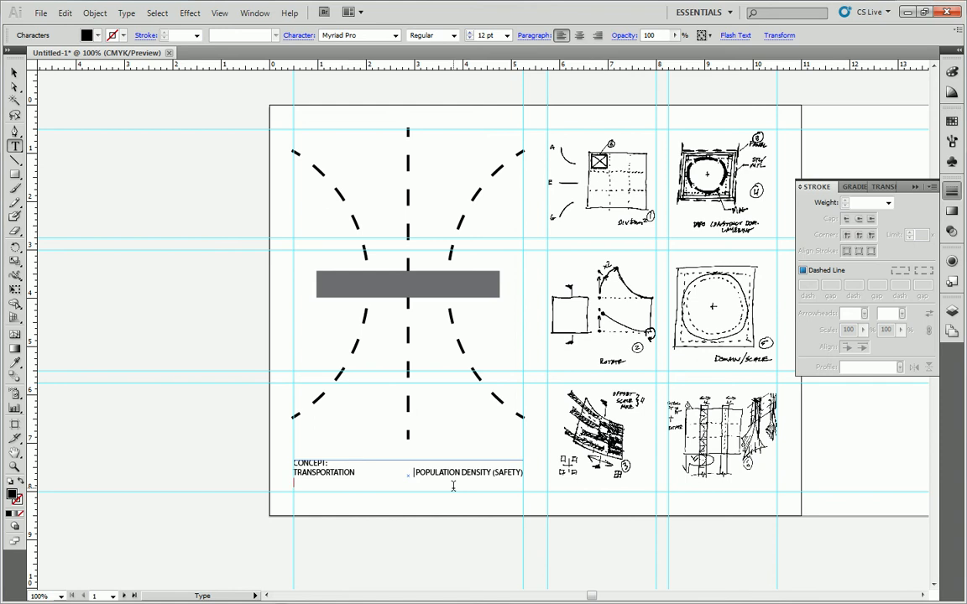
# Add a third text line reading "GOAL: ENGAGE USERS IN DENSE CONDITION AS LITTLE AS POSSIBLE".
pyautogui.write('GOAL: ENGAGE USERS IN DEN')
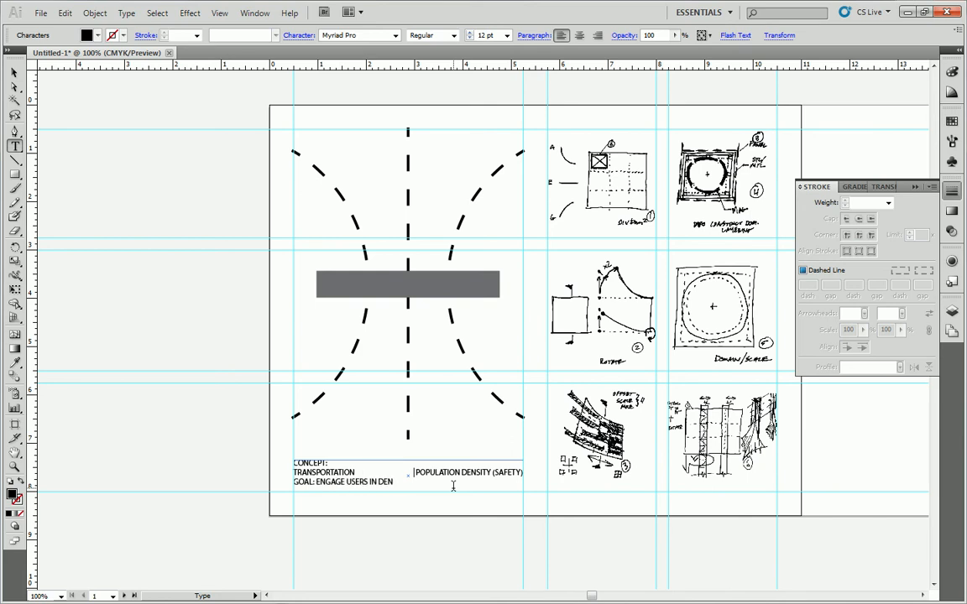
pyautogui.write('SE CONDITION AS LITTLE AS POSSIBLE')
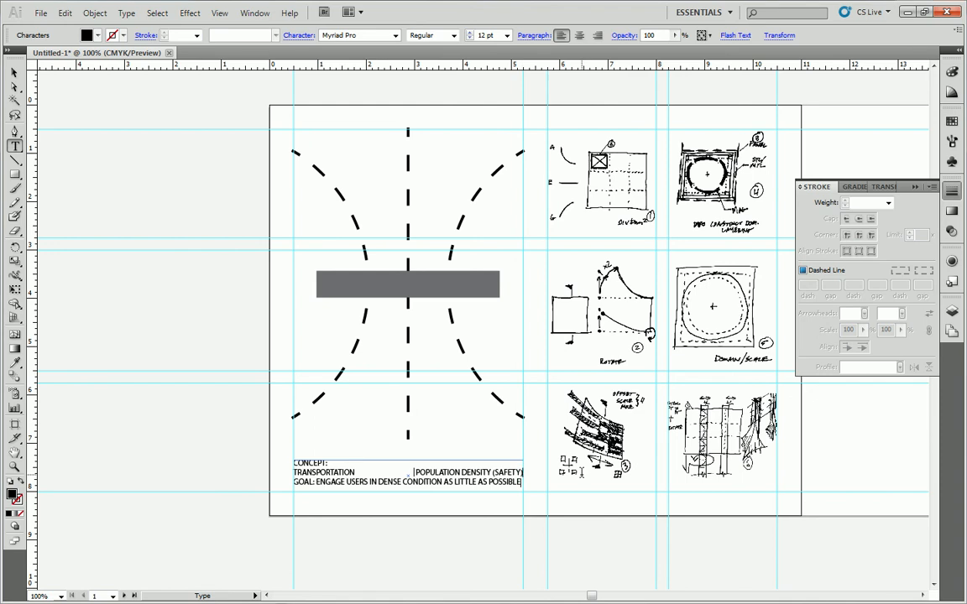
# Separate the GOAL line with a blank line and extend the text frame slightly upward so all the text fits.
pyautogui.hotkey('ctrl', 'z')
pyautogui.click(15, 73)
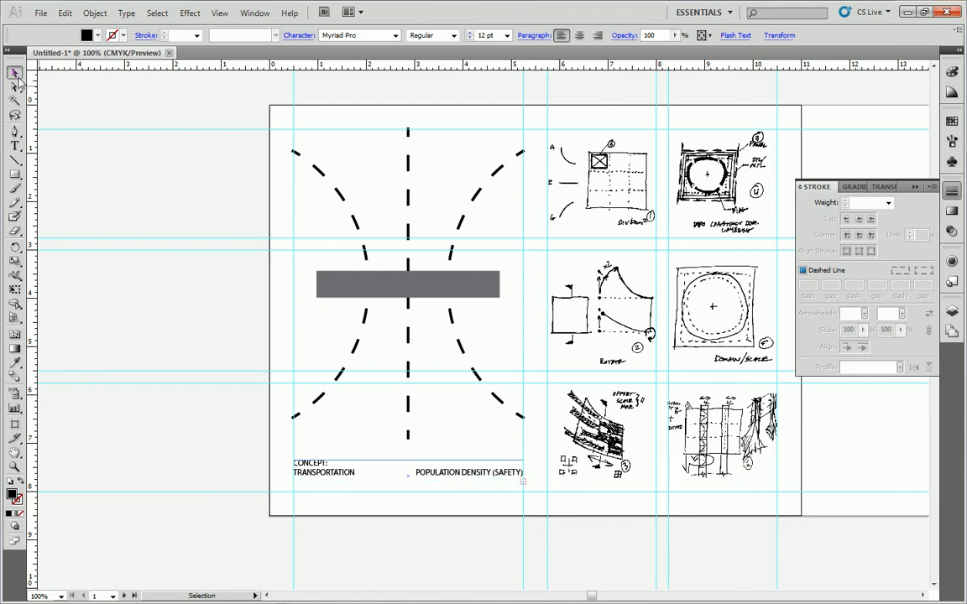
pyautogui.moveTo(408, 459); pyautogui.dragTo(409, 454)
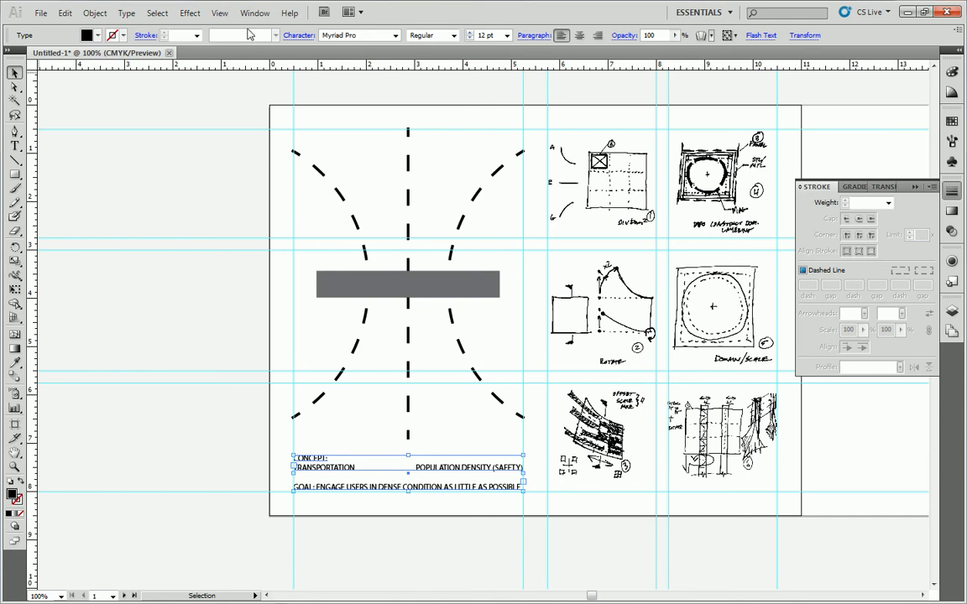
# Try Arial as the font for the concept text block.
pyautogui.click(395, 36)
pyautogui.scroll(5, 377, 92)
pyautogui.moveTo(442, 84); pyautogui.dragTo(446, 57)
pyautogui.scroll(-3, 353, 84)
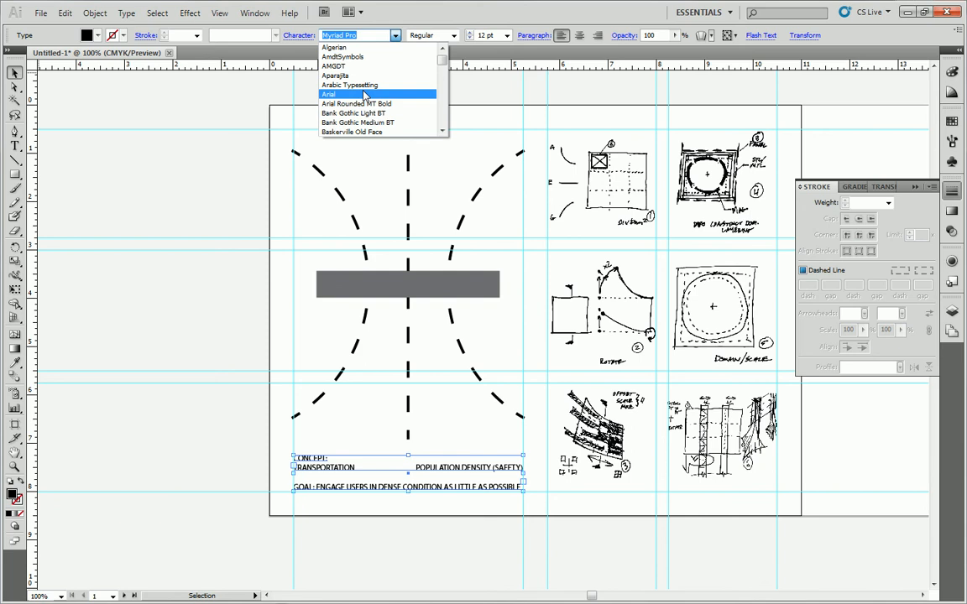
pyautogui.click(363, 94)
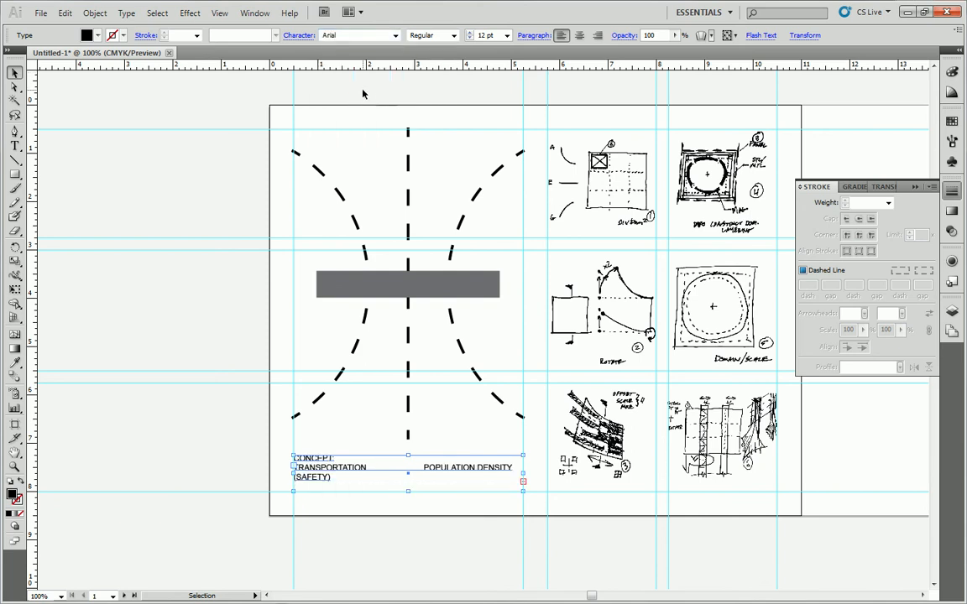
# Set the concept text block's font to Calibri.
pyautogui.click(395, 35)
pyautogui.scroll(-1, 389, 109)
pyautogui.scroll(-2, 388, 109)
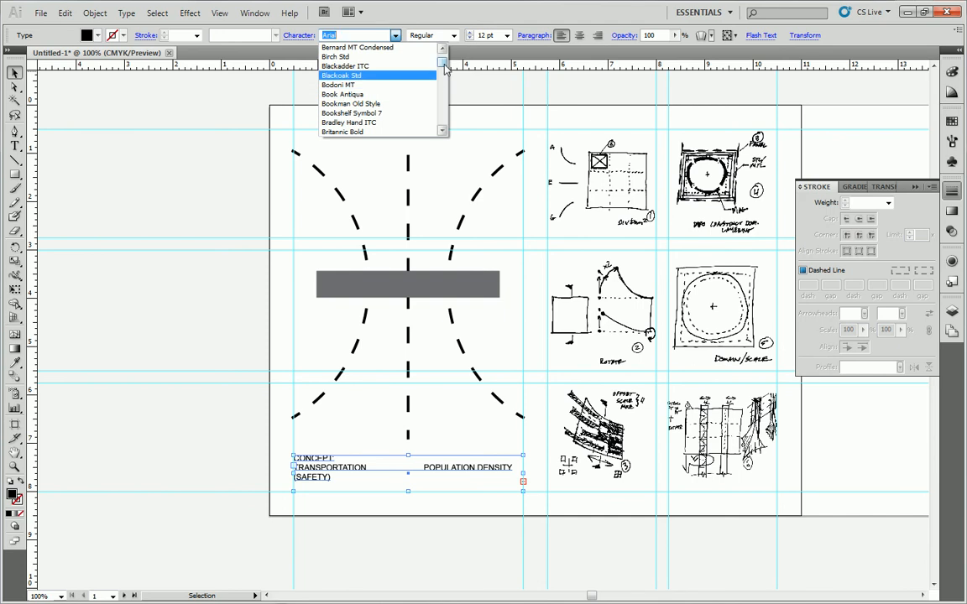
pyautogui.moveTo(444, 64); pyautogui.dragTo(446, 65)
pyautogui.click(361, 78)
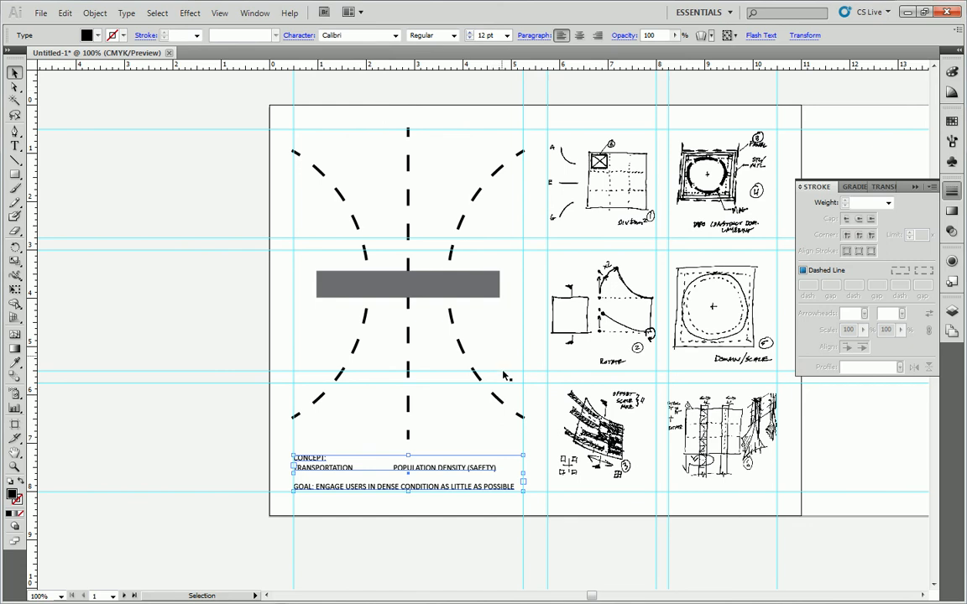
pyautogui.click(509, 525)
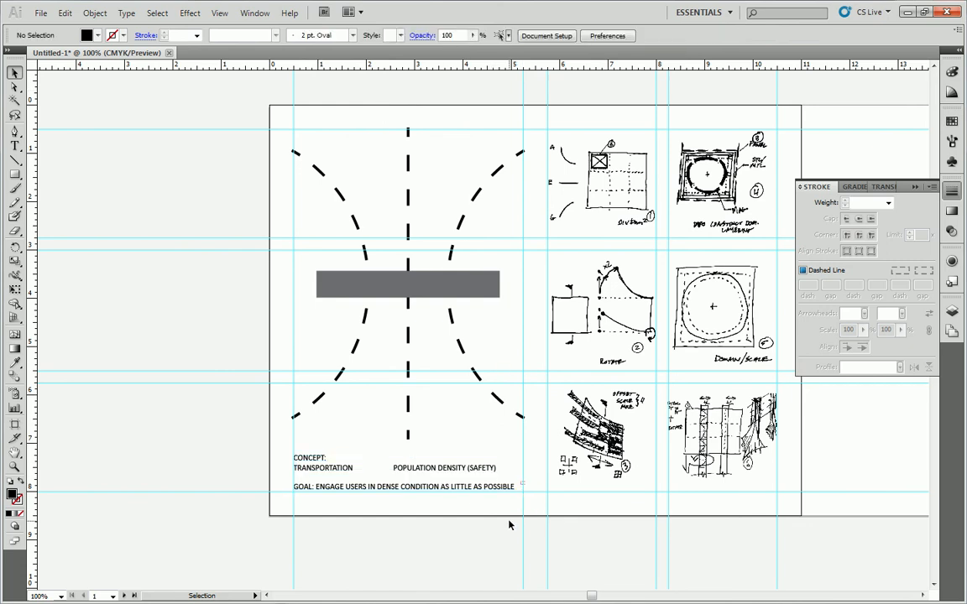
pyautogui.click(453, 469)
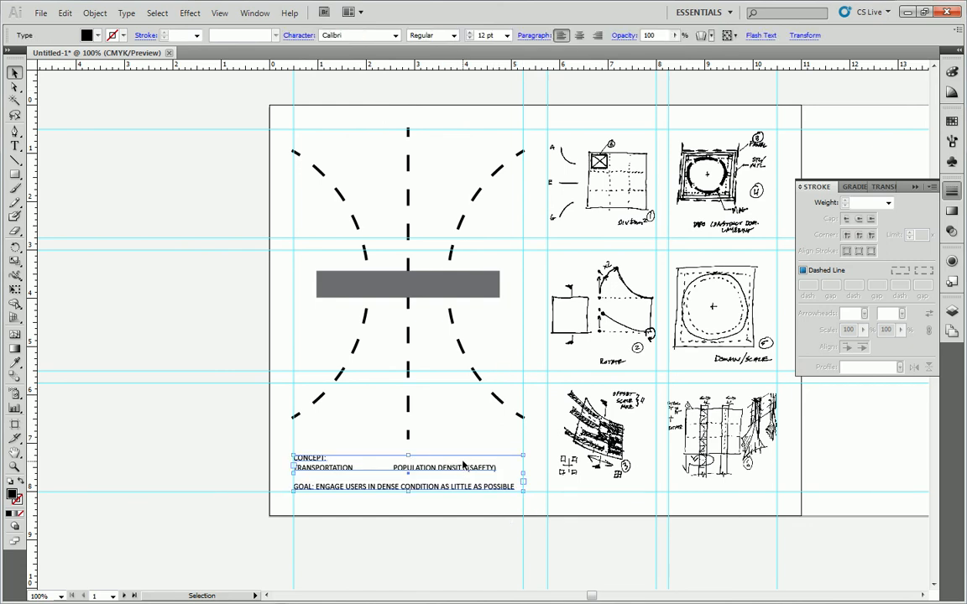
pyautogui.click(226, 456)
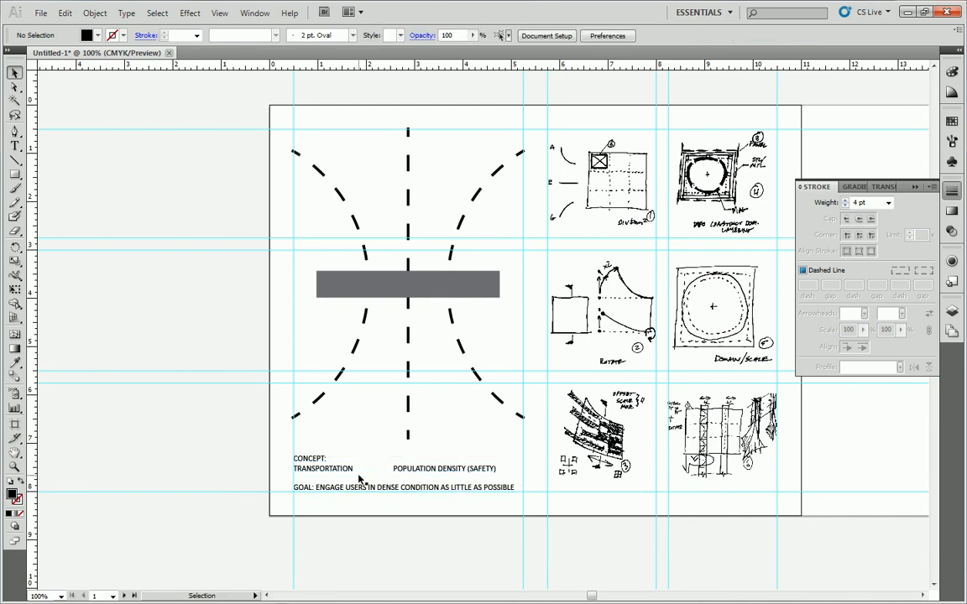
# Shift "POPULATION DENSITY (SAFETY)" further along its line so it ends at the text frame's far edge.
pyautogui.press('t')
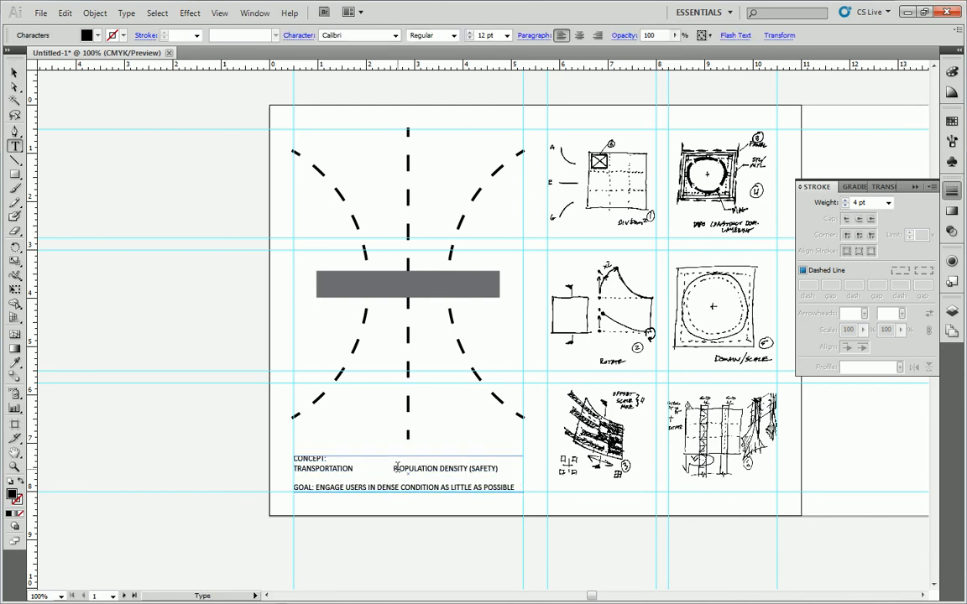
pyautogui.click(393, 470)
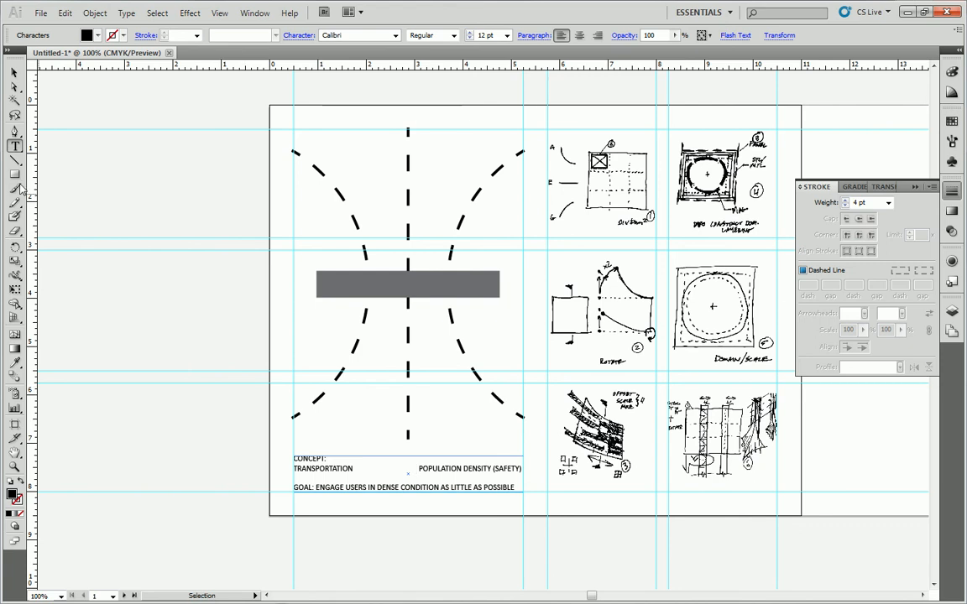
pyautogui.click(14, 73)
pyautogui.click(214, 382)
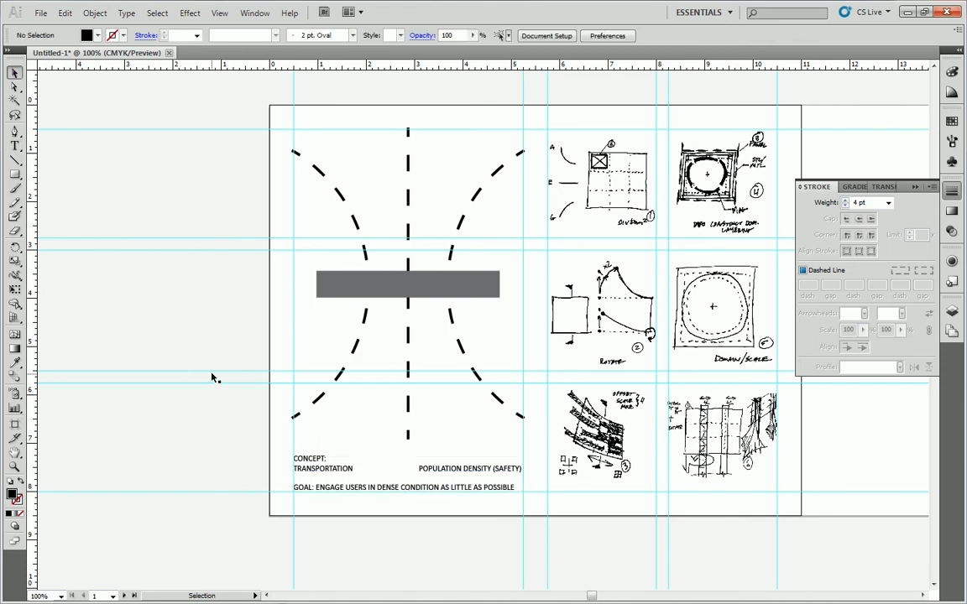